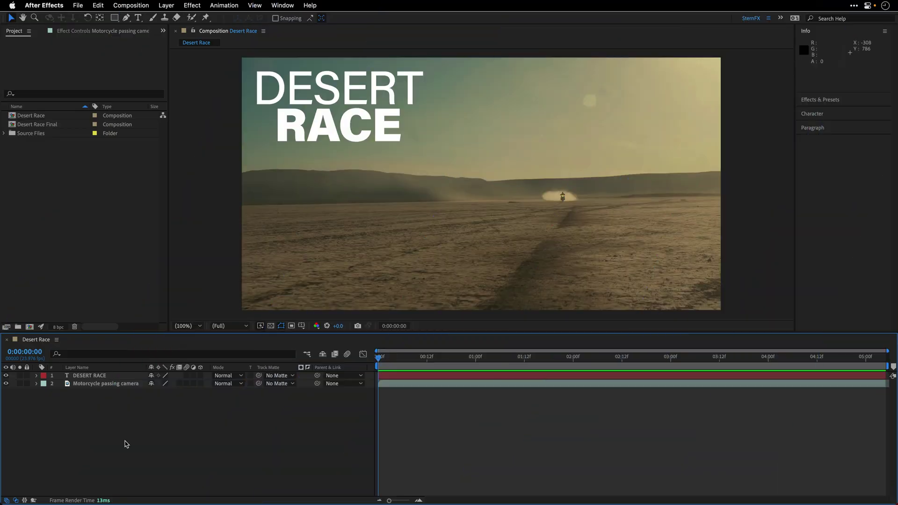
Step: Preview the Desert Race composition, then return to its first frame
key("space")
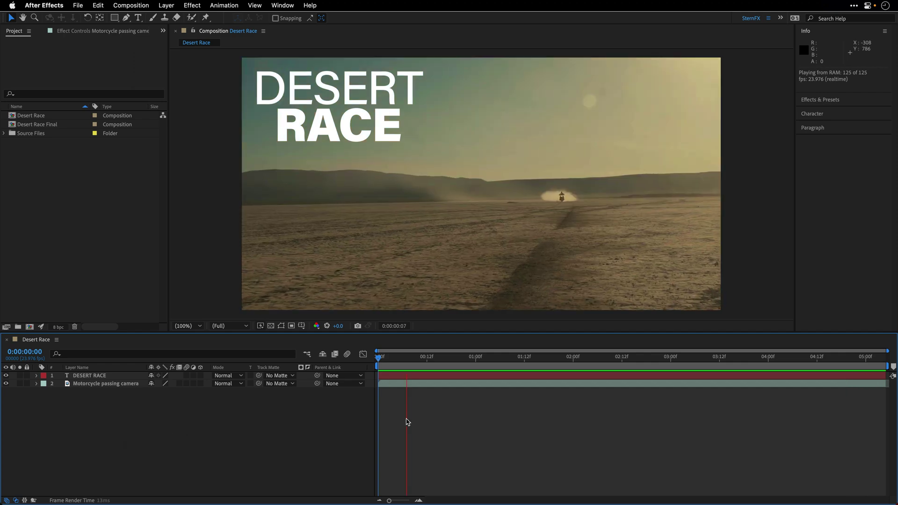
left_click(454, 358)
left_click_drag(451, 360, 357, 369)
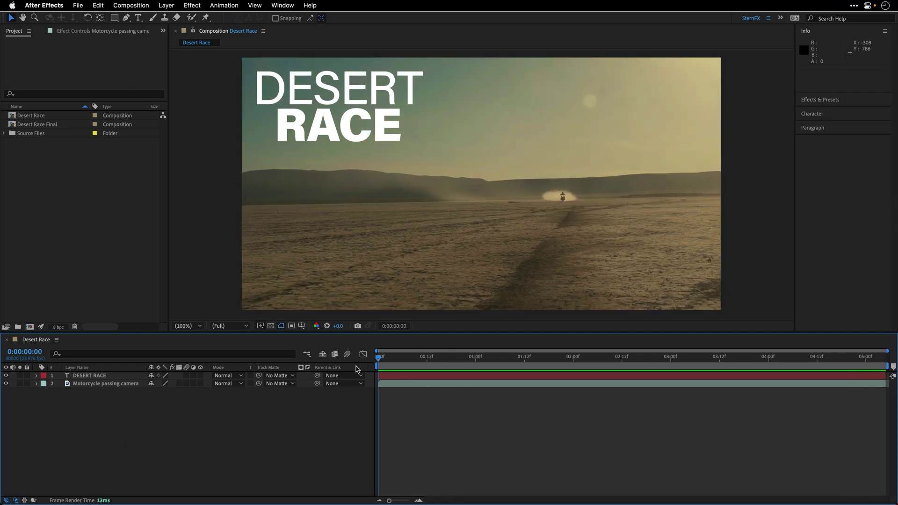
Step: Apply Boris FX Mocha AE to the Motorcycle passing camera layer and launch Mocha
left_click(86, 384)
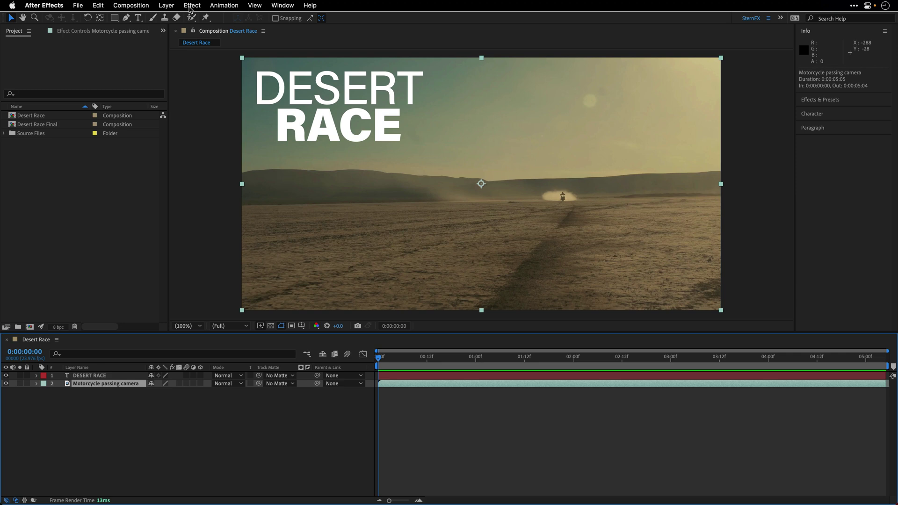
left_click(191, 5)
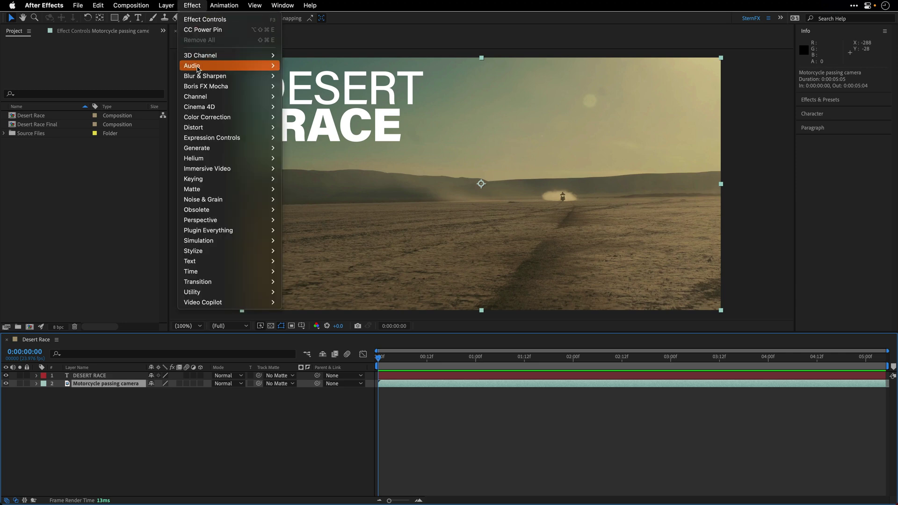
mouse_move(200, 86)
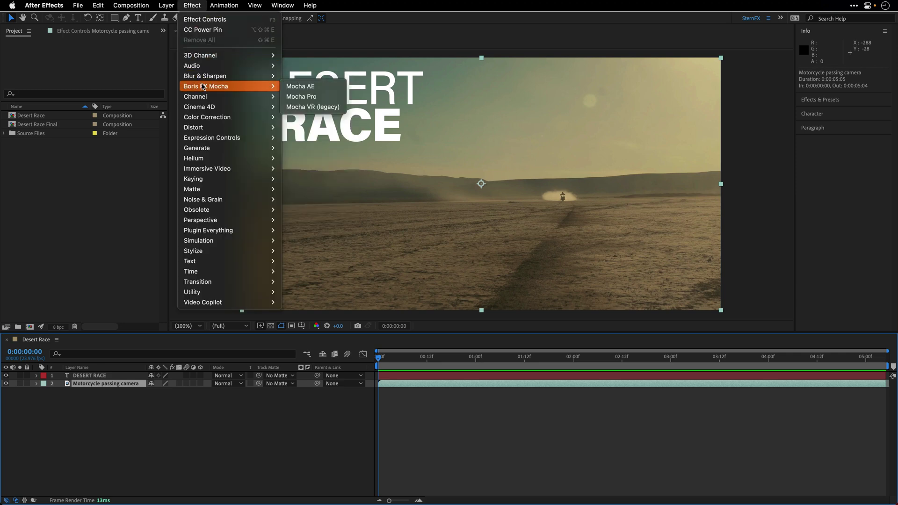
left_click(309, 87)
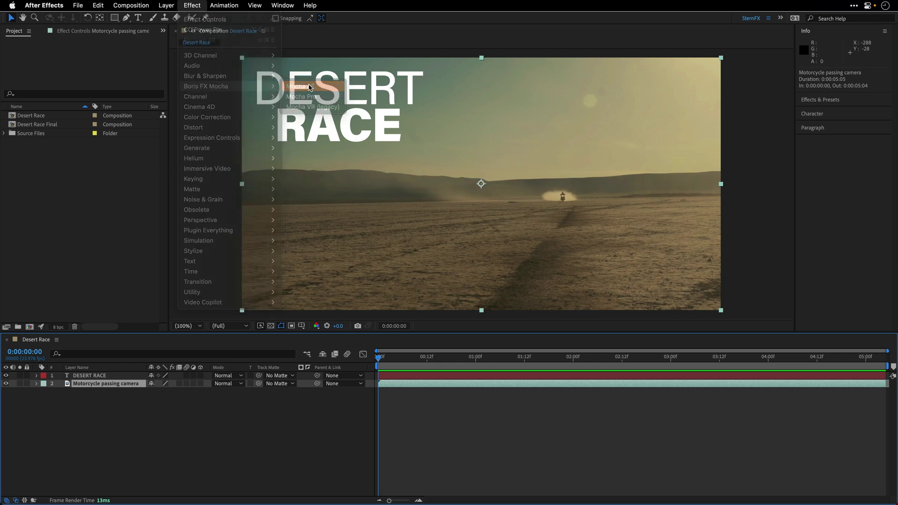
left_click(70, 74)
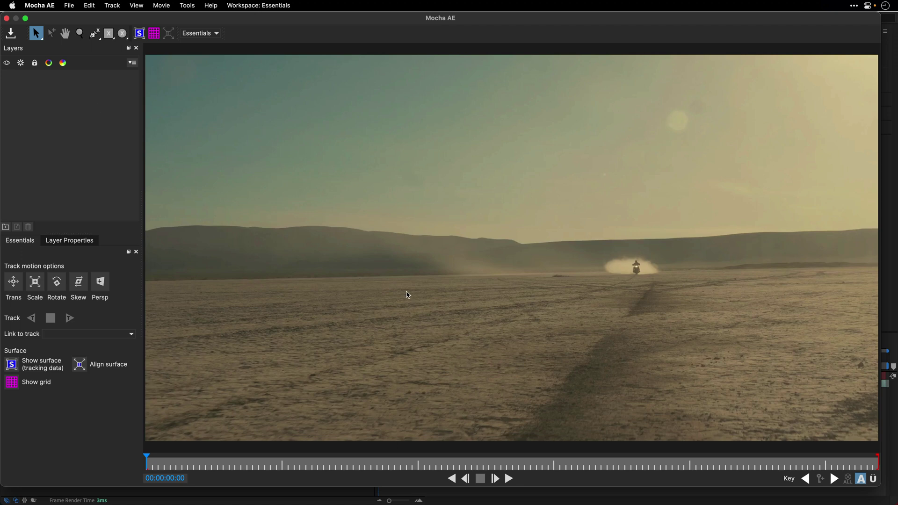
Step: Draw a Rectangle X-Spline shape over the desert ground in front of the rider
left_click(108, 34)
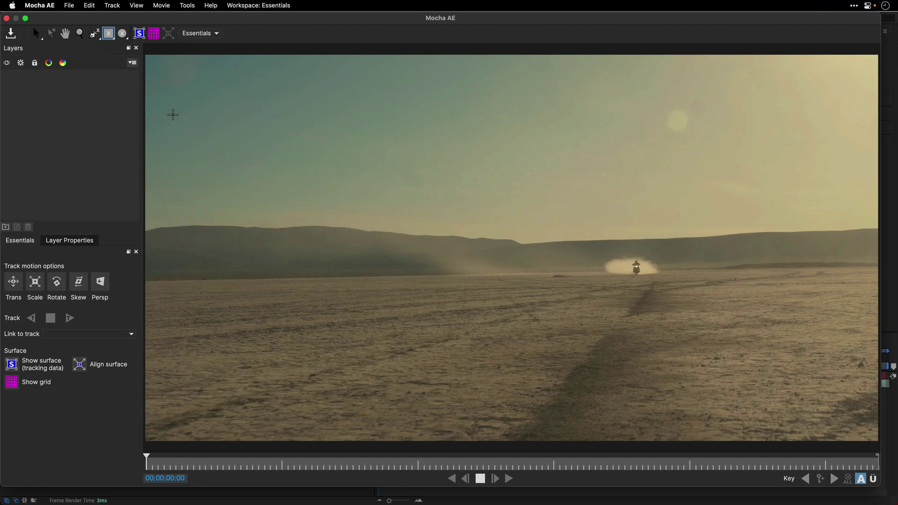
left_click_drag(155, 286, 875, 437)
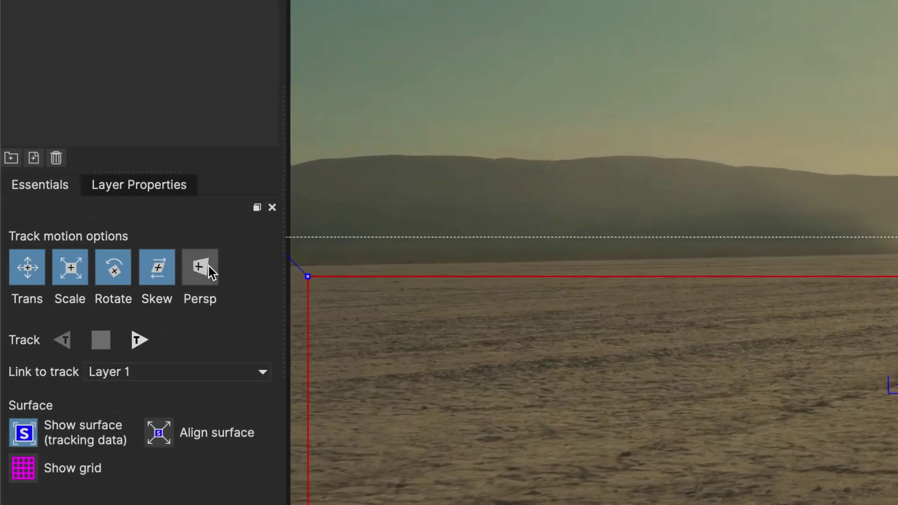
Step: Enable perspective motion and track Layer 1 forward until it stops at 00:00:04:10
left_click(208, 266)
left_click(137, 341)
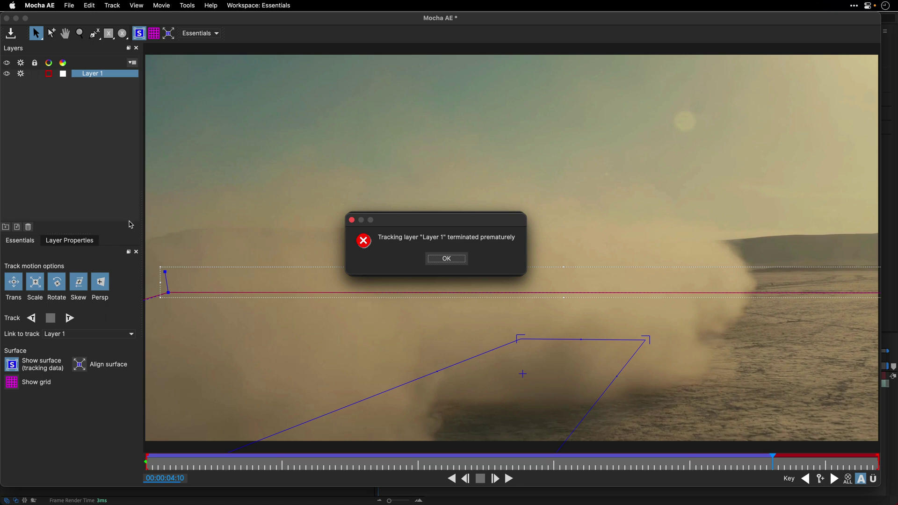
Step: Dismiss the tracking error dialogs and step back to frame 00:00:04:08
left_click(446, 262)
left_click(446, 260)
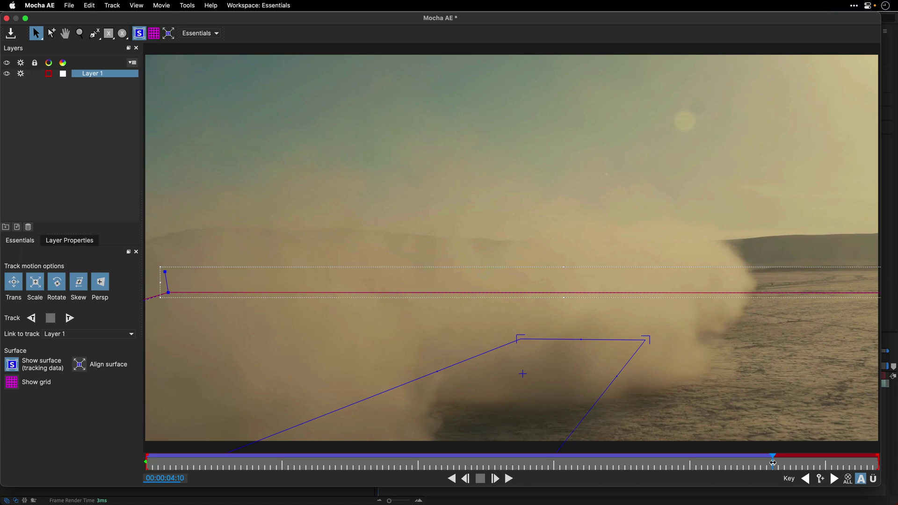
mouse_move(767, 462)
left_mouse_down()
mouse_move(699, 461)
mouse_move(760, 461)
left_mouse_up()
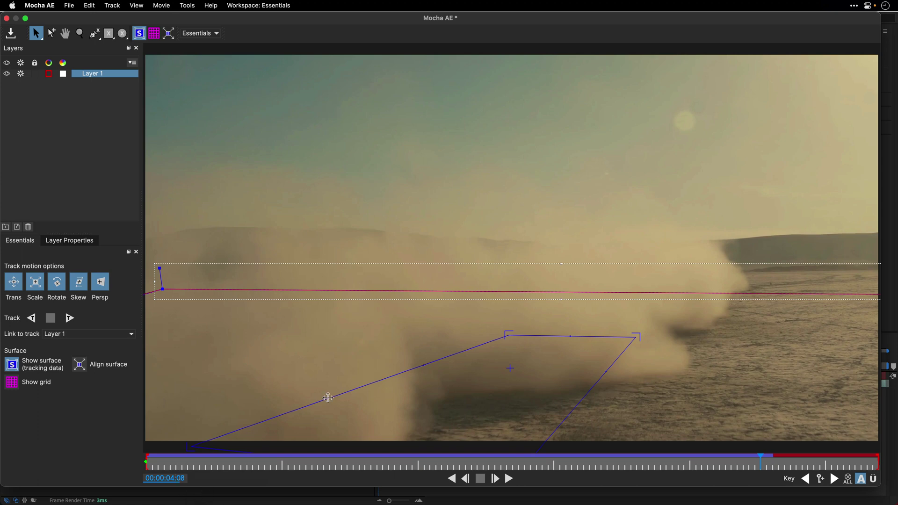
Step: Rename Layer 1 to Title and save the Mocha project
double_click(92, 74)
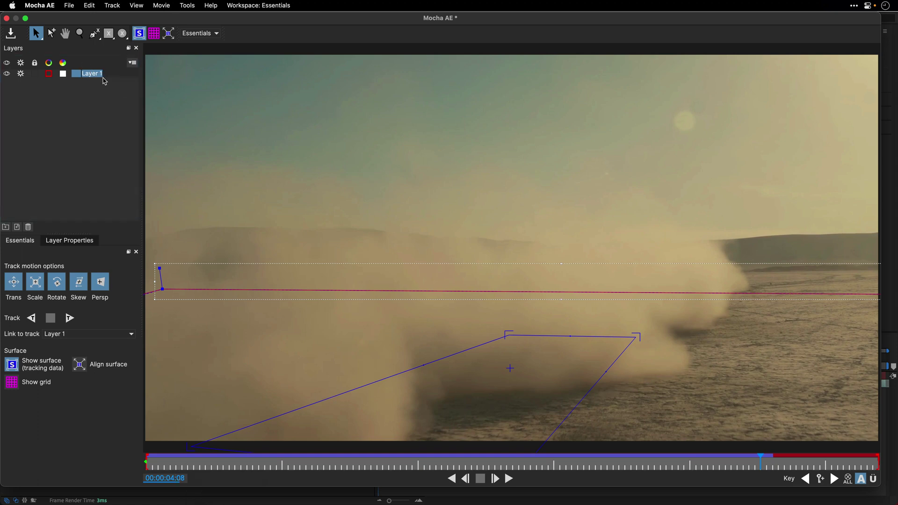
type("Title")
left_click(10, 34)
Step: Close Mocha and create track data in Mocha AE from the Title layer
left_click(6, 18)
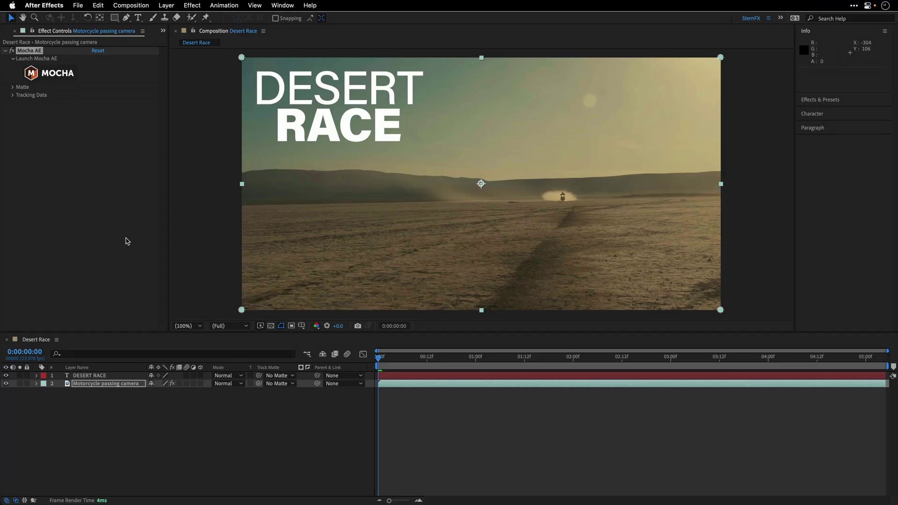
left_click(60, 103)
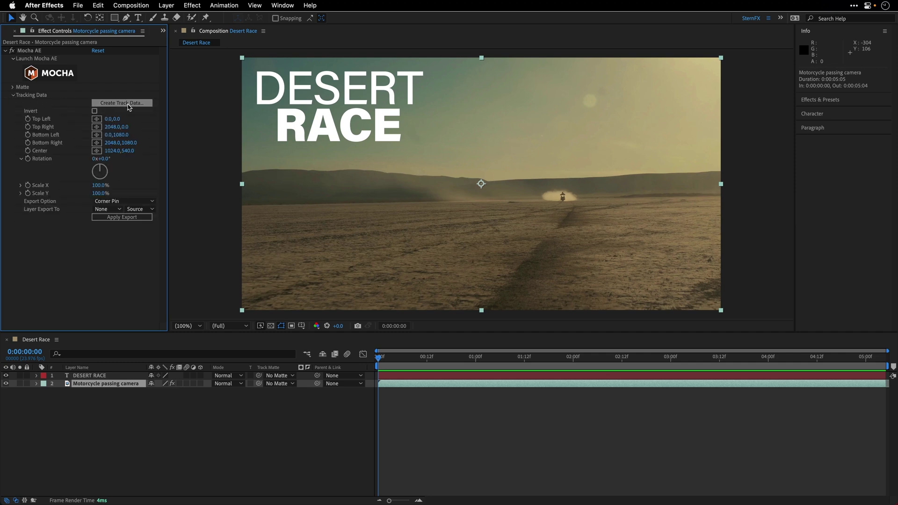
left_click(129, 104)
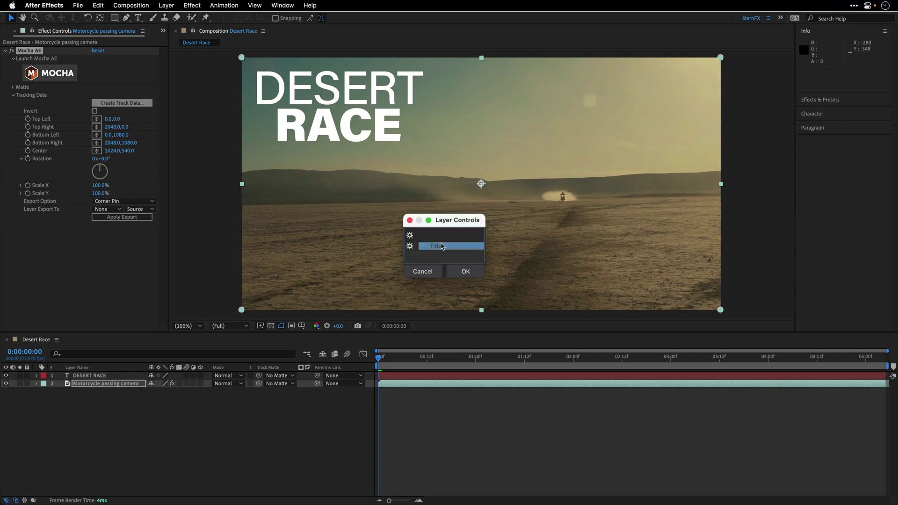
left_click(465, 271)
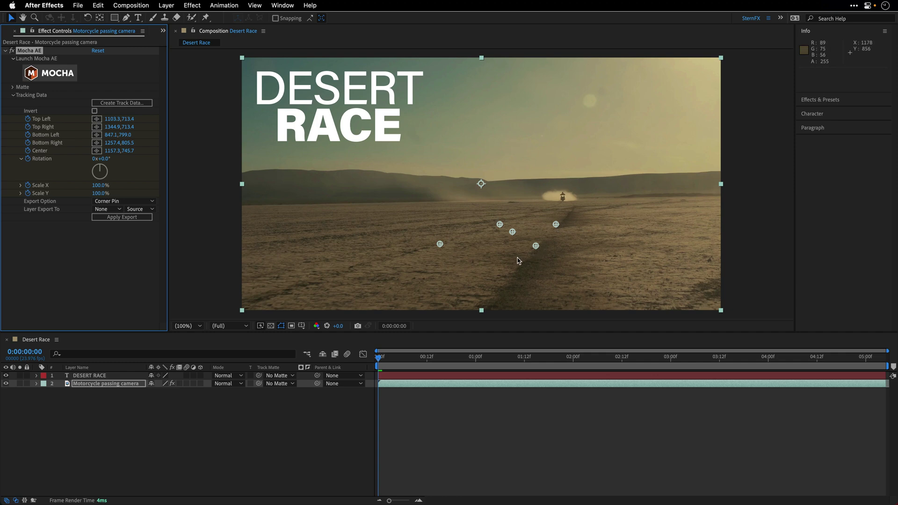
Step: Delete the motorcycle layer's tracking keyframes after 00:00:04:08, then return to frame 0
left_click(103, 385)
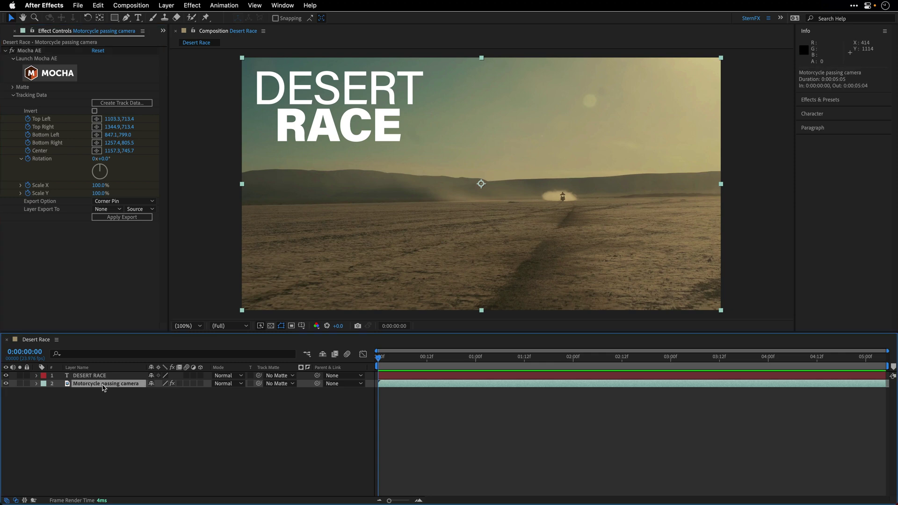
key("u")
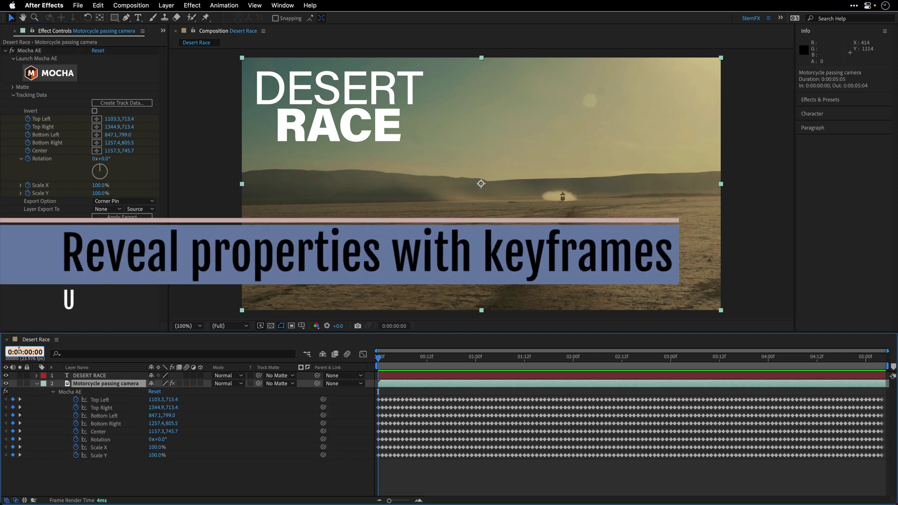
left_click_drag(377, 391, 800, 391)
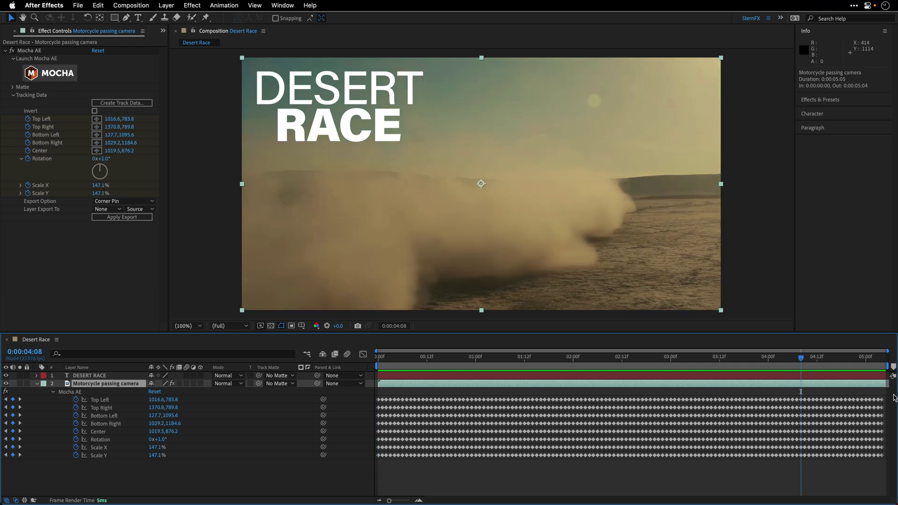
left_click_drag(803, 393, 889, 466)
key("Delete")
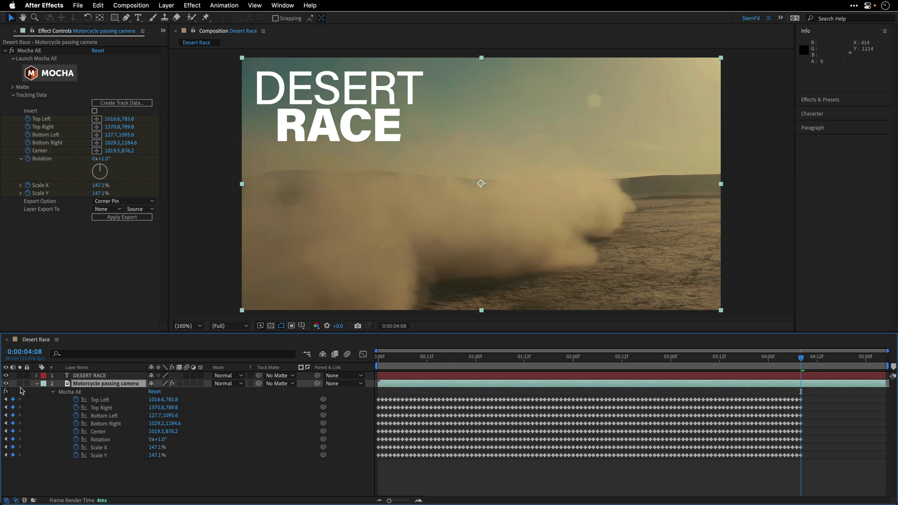
left_click(36, 383)
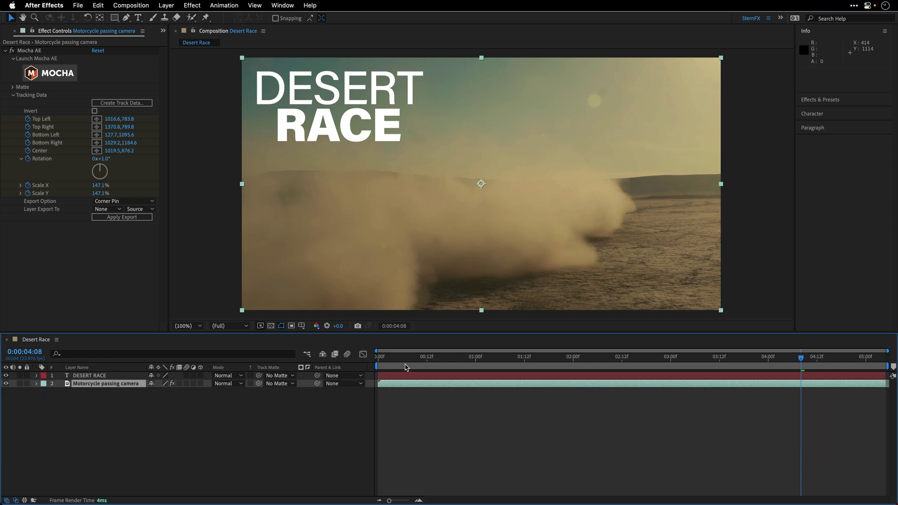
left_click_drag(405, 367, 369, 365)
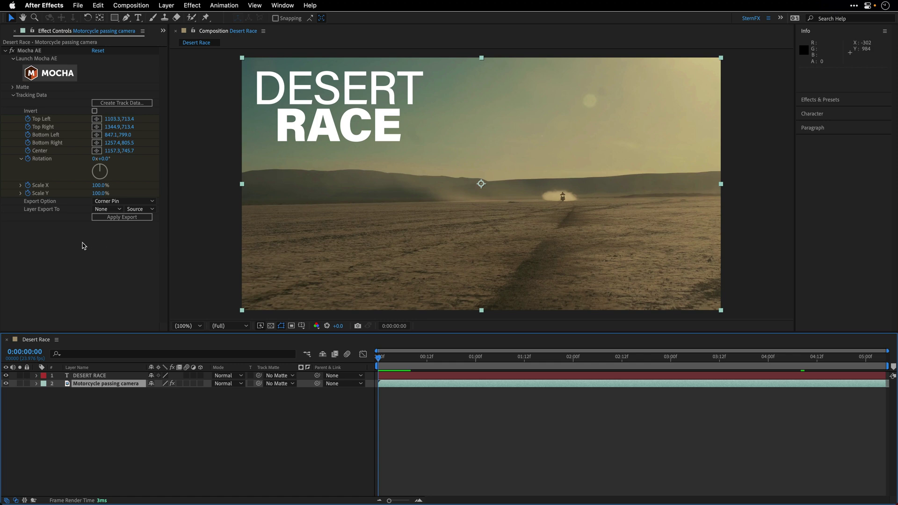
Step: Export the track to 1. DESERT RACE, scrub to check it, then undo the corner pin
left_click(104, 209)
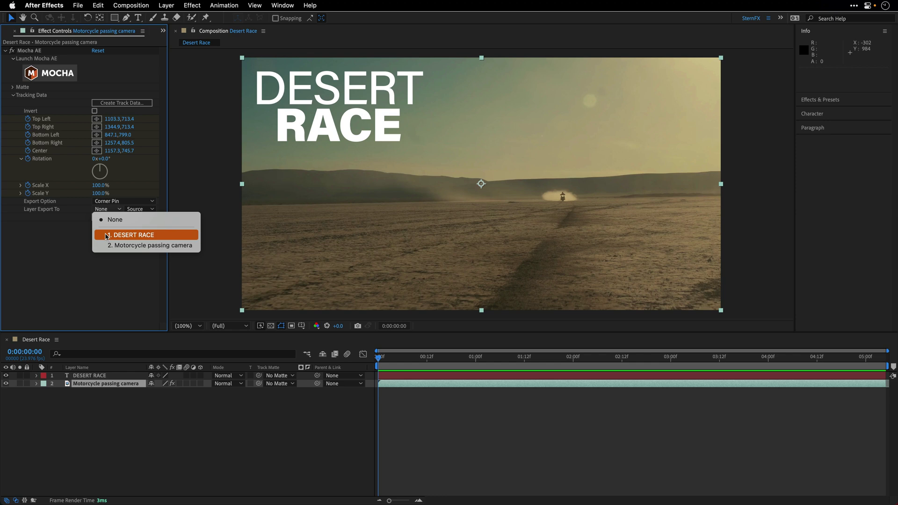
left_click(107, 235)
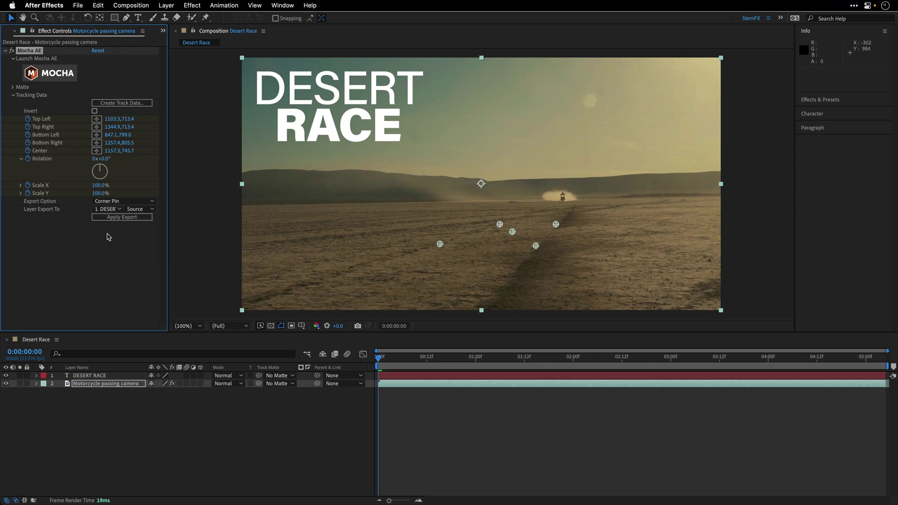
left_click(115, 218)
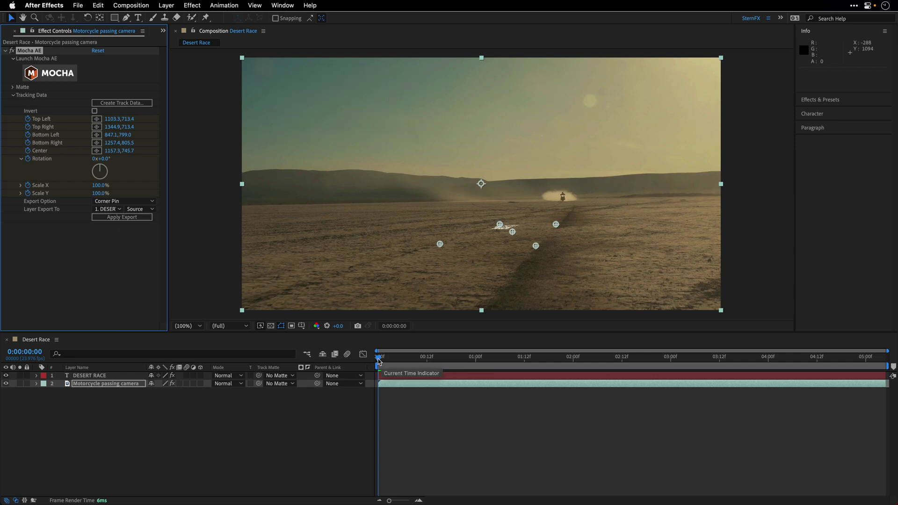
left_click_drag(378, 358, 369, 374)
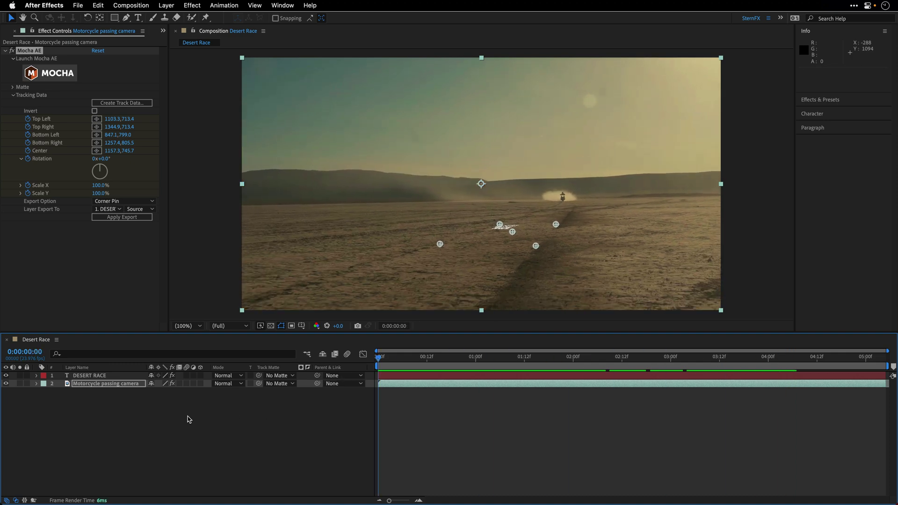
key("super+z")
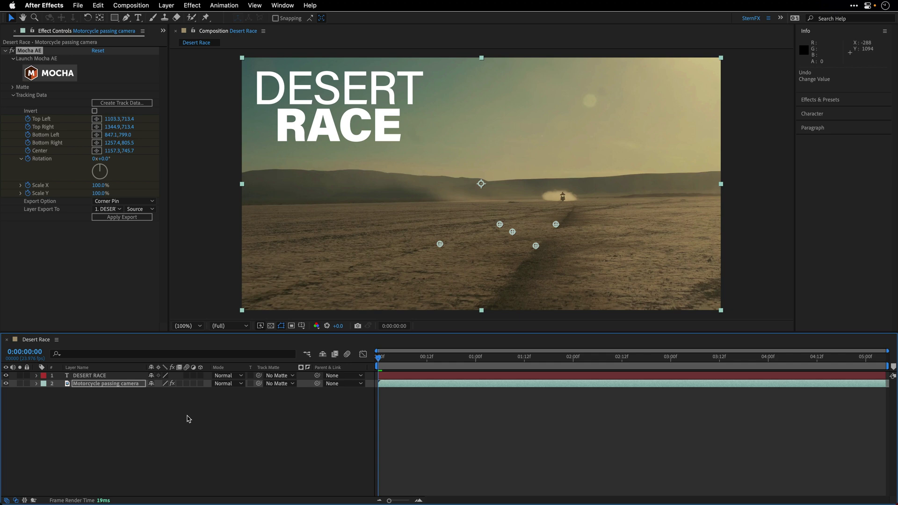
Step: Scale the DESERT RACE title layer to fill the composition frame
left_click(80, 376)
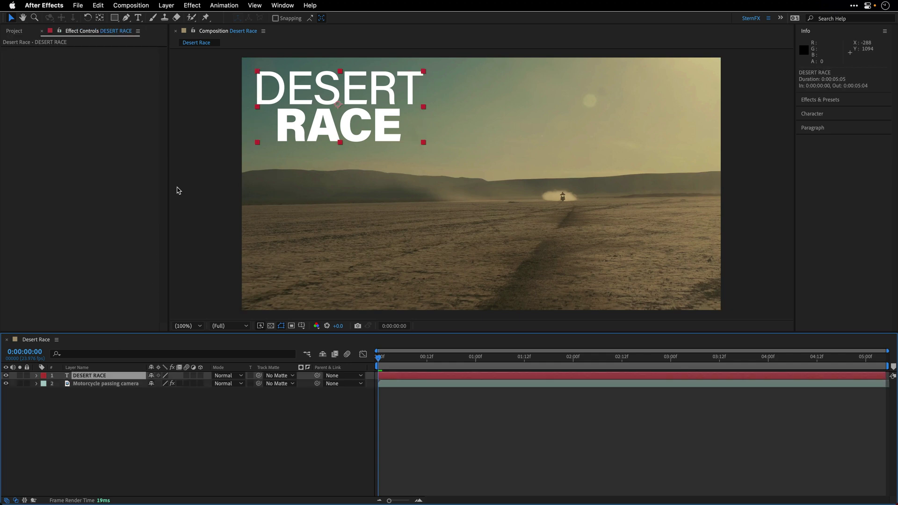
left_click(168, 3)
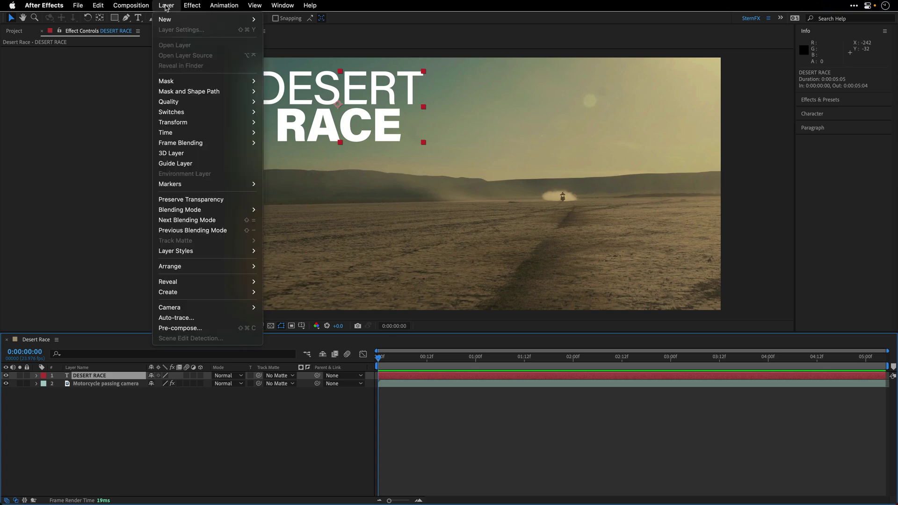
mouse_move(176, 122)
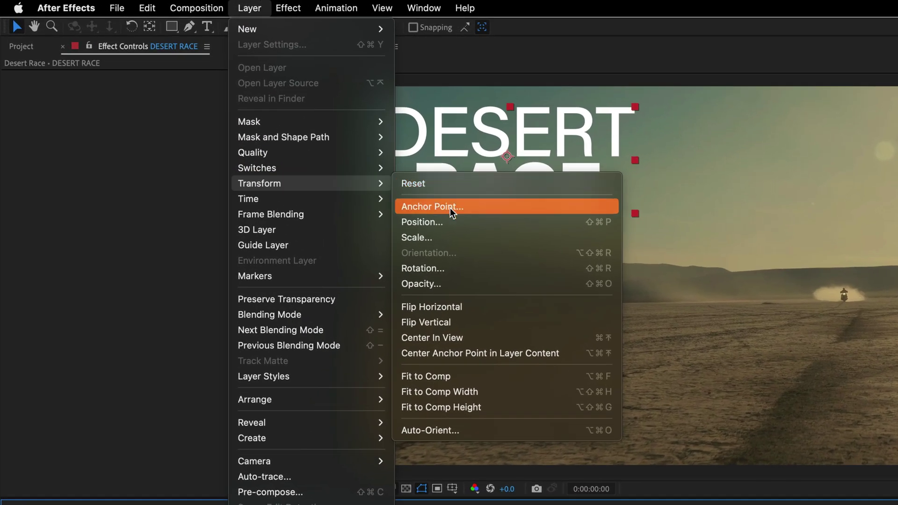
left_click(473, 376)
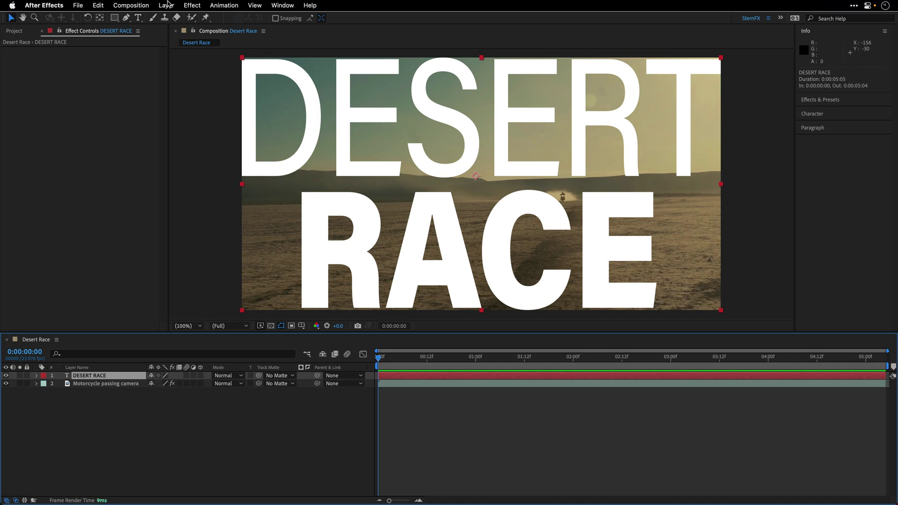
left_click(167, 6)
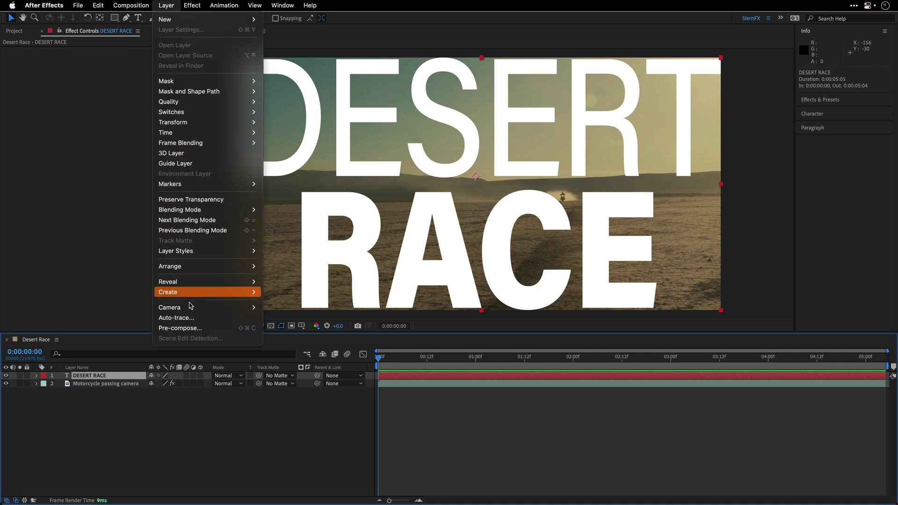
Step: Pre-compose the DESERT RACE text into a new composition named Title
left_click(180, 327)
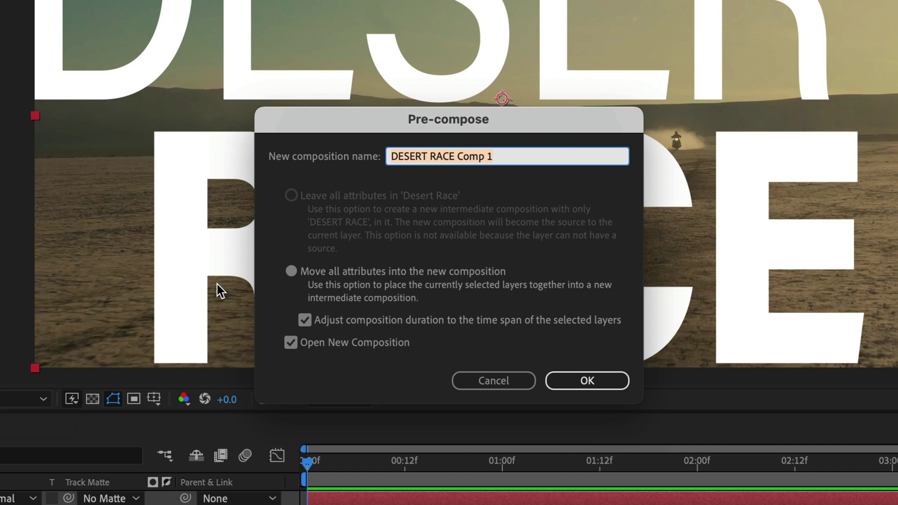
type("Title")
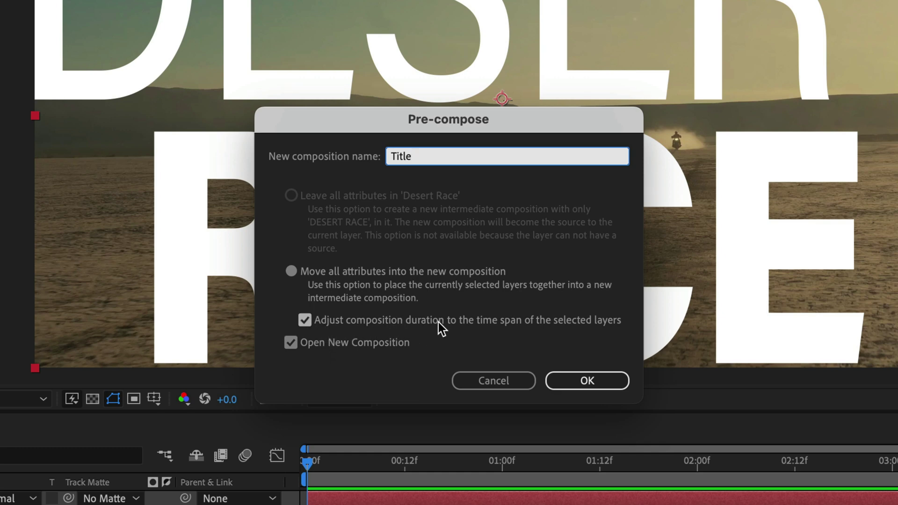
left_click(590, 379)
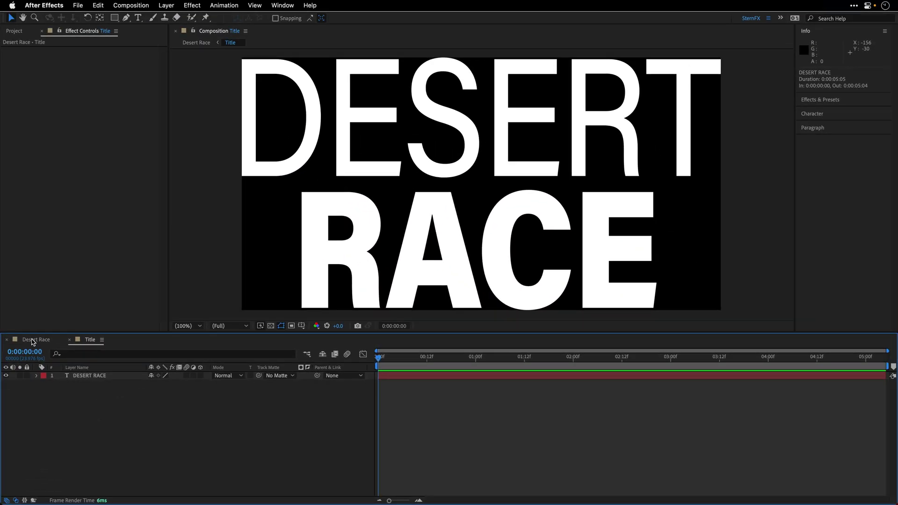
Step: Copy the Motorcycle passing camera layer from Desert Race, then switch to the Title composition
left_click(36, 340)
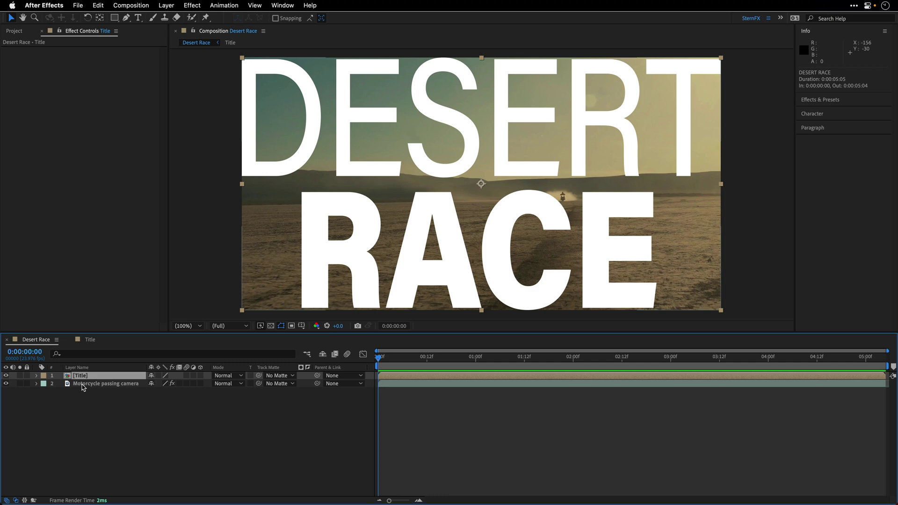
left_click(83, 384)
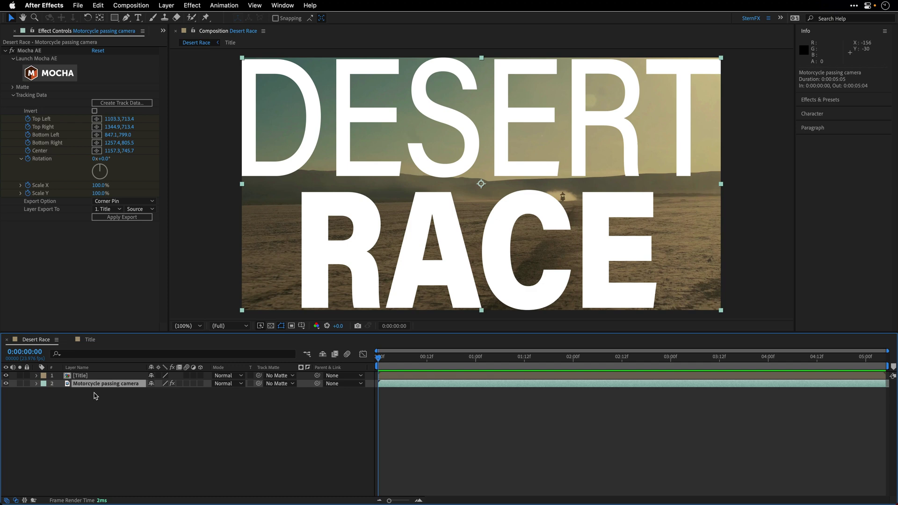
key("super+c")
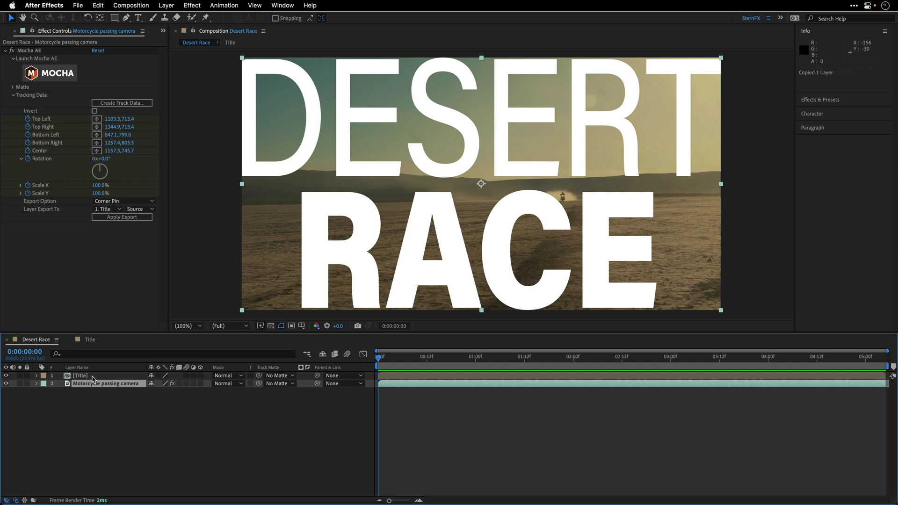
left_click(90, 340)
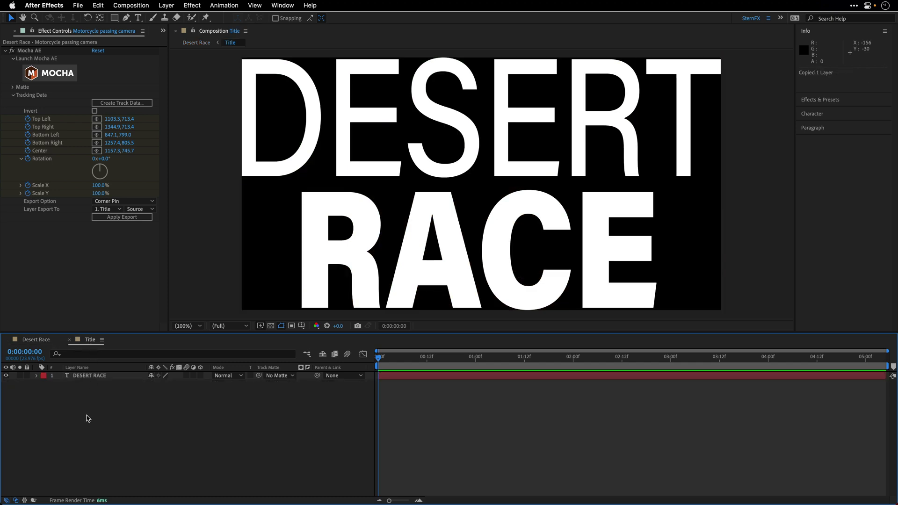
Step: Paste the motorcycle footage into Title and delete its Mocha AE effect
key("super+v")
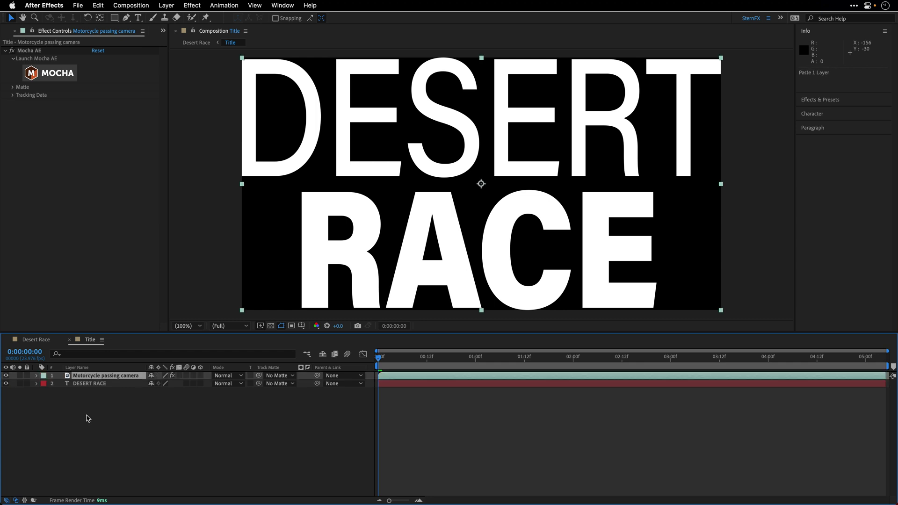
left_click(38, 51)
key("Return")
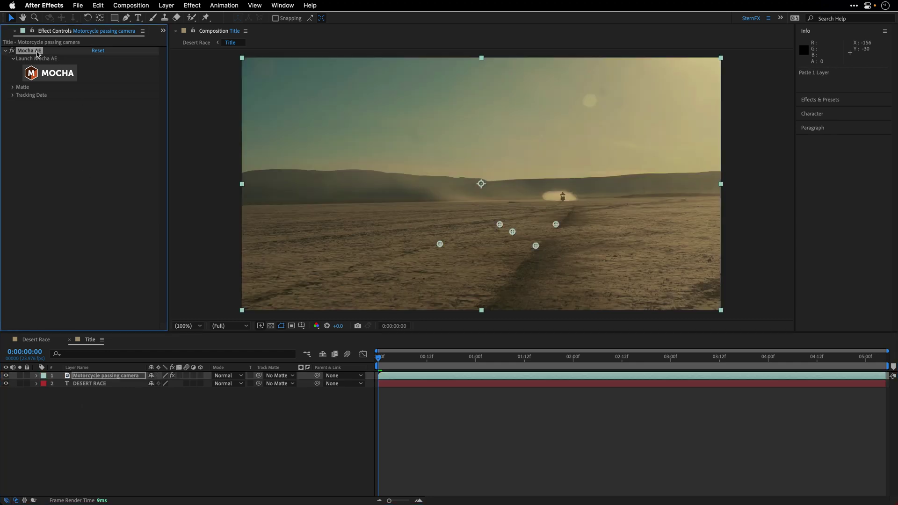
key("Delete")
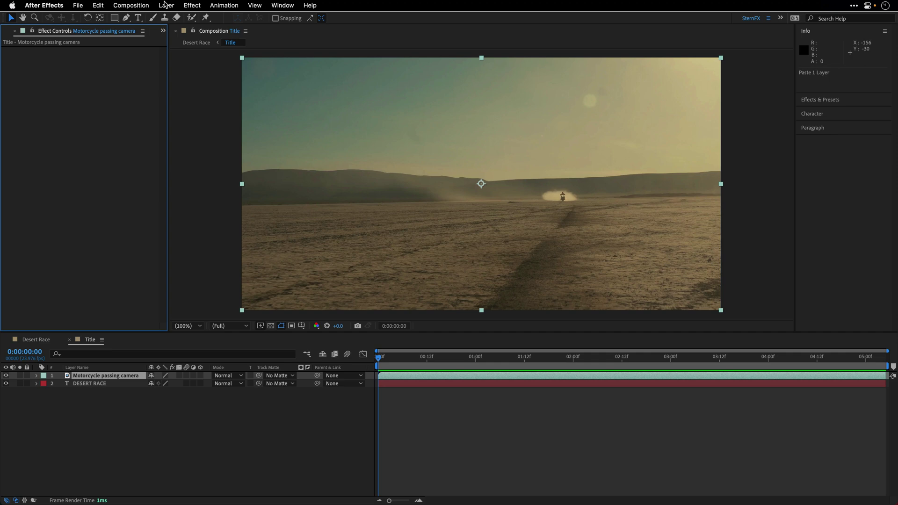
Step: Freeze the pasted footage with Layer > Time > Freeze Frame and scrub to confirm it holds
left_click(165, 5)
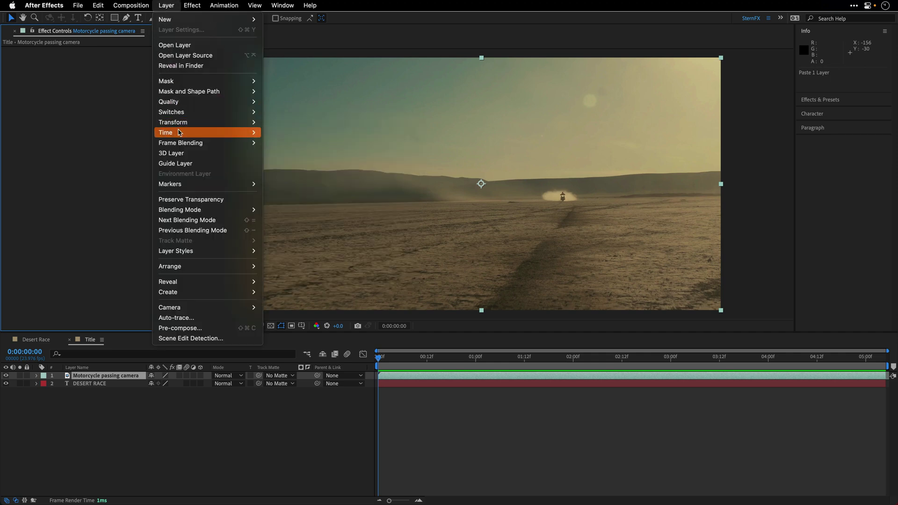
mouse_move(180, 133)
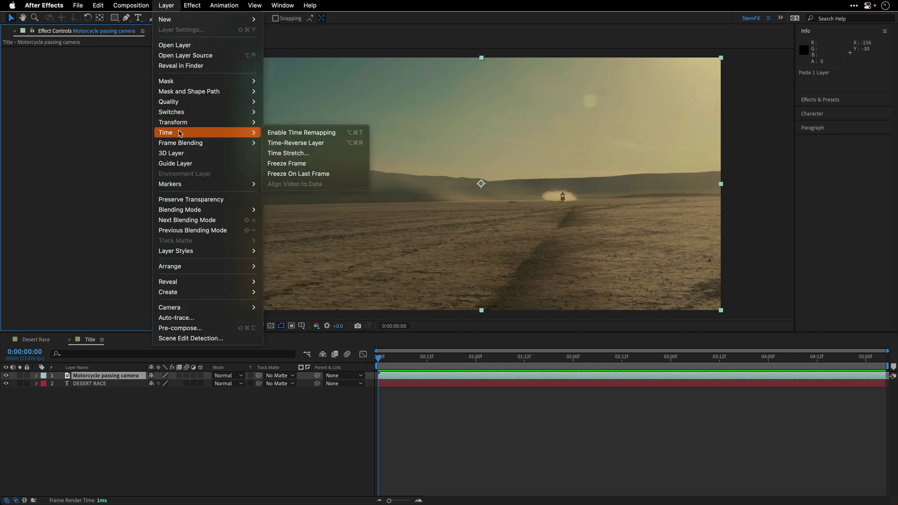
left_click(295, 163)
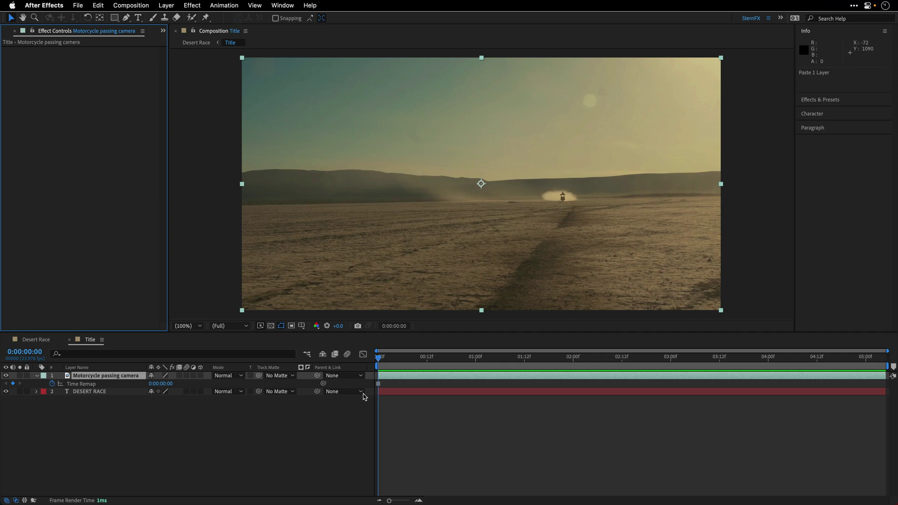
mouse_move(378, 358)
left_mouse_down()
mouse_move(849, 364)
mouse_move(377, 363)
left_mouse_up()
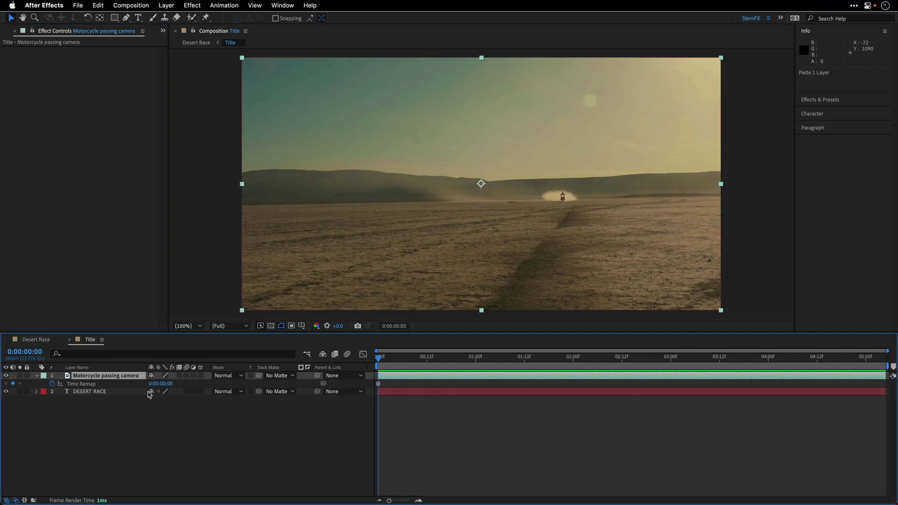
Step: Turn on Preserve Transparency so the footage fills only the DESERT RACE letters, then close Title
left_click(37, 376)
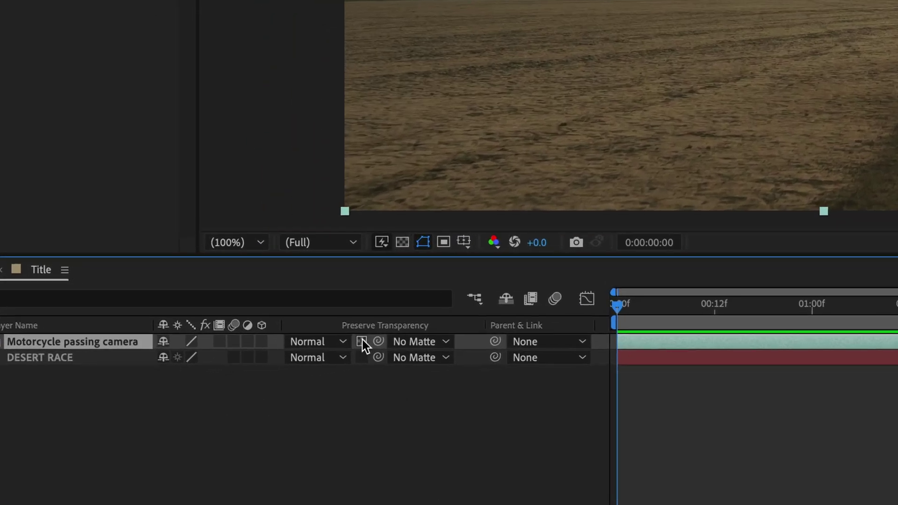
left_click(362, 343)
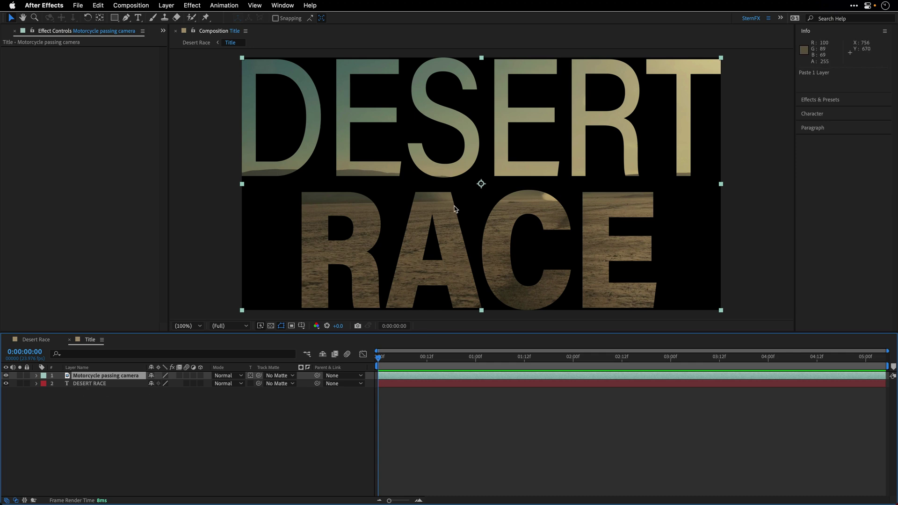
left_click(271, 325)
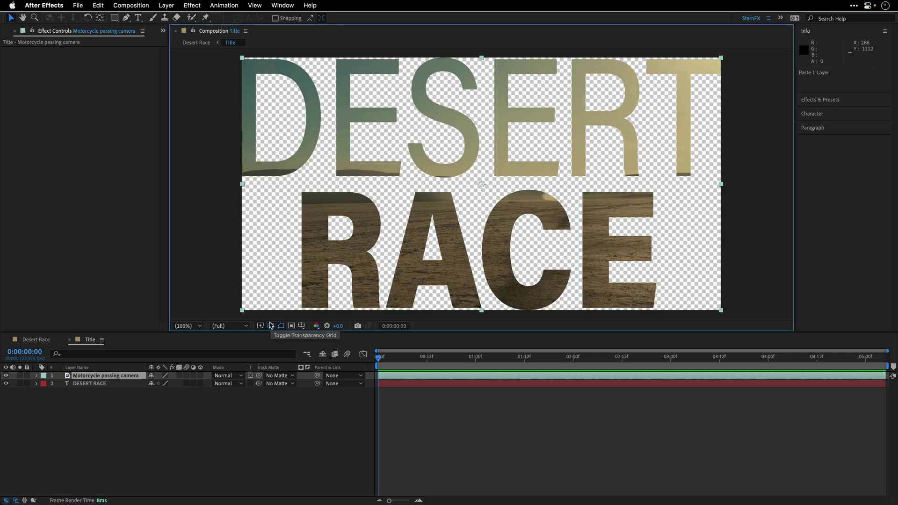
left_click(271, 325)
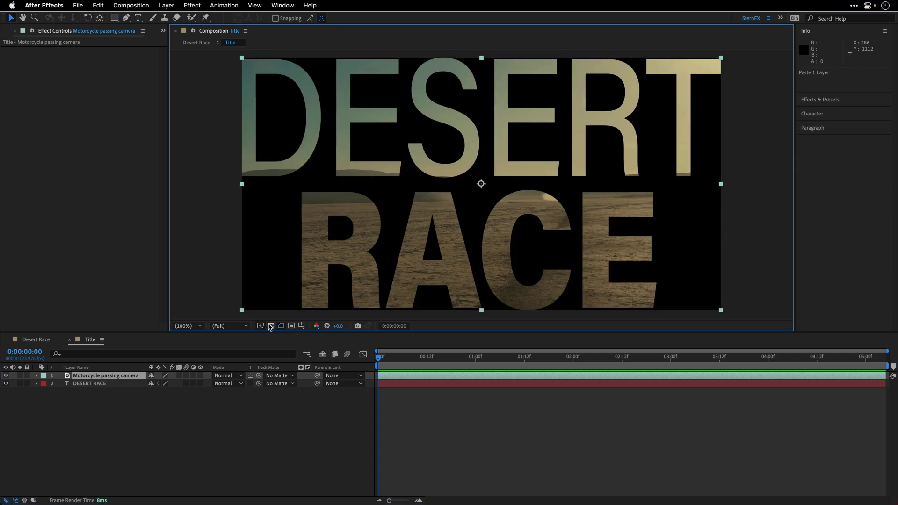
left_click(69, 340)
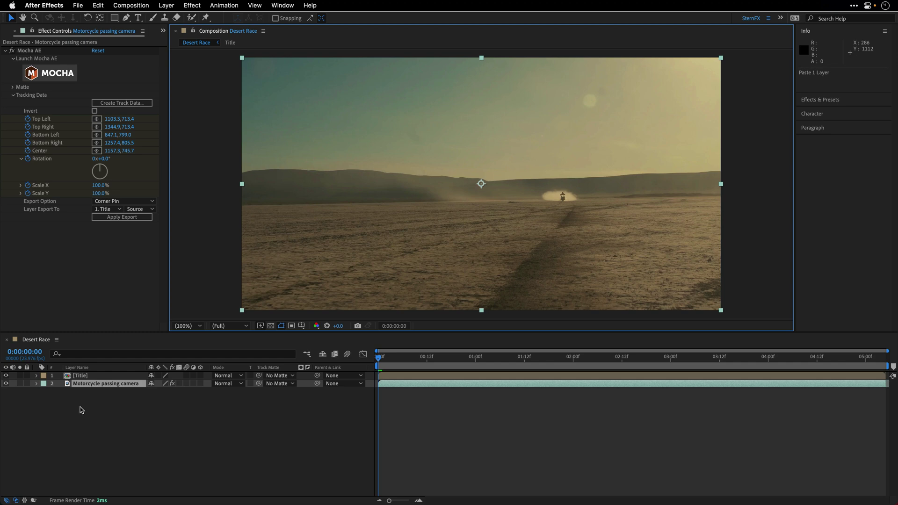
Step: Apply the Mocha AE track export to the Title layer and return to frame 0
left_click_drag(380, 357, 357, 367)
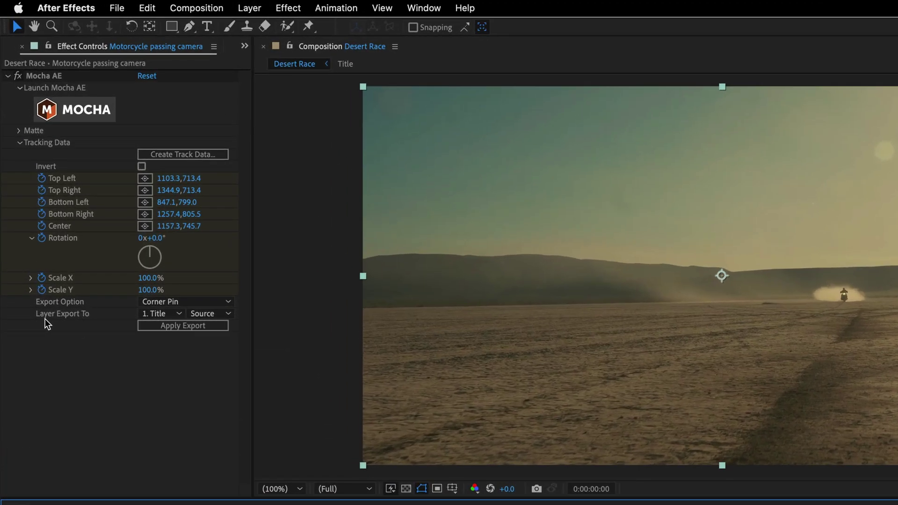
left_click(164, 326)
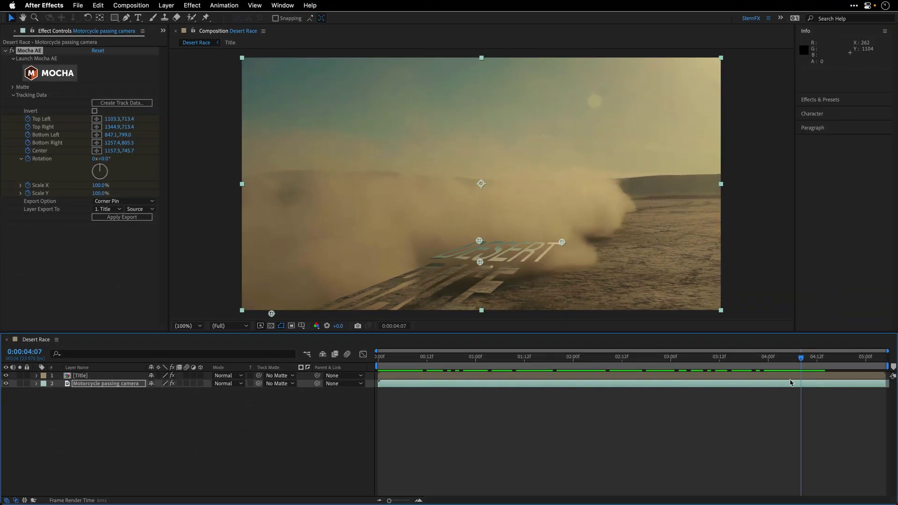
left_click_drag(790, 382, 373, 386)
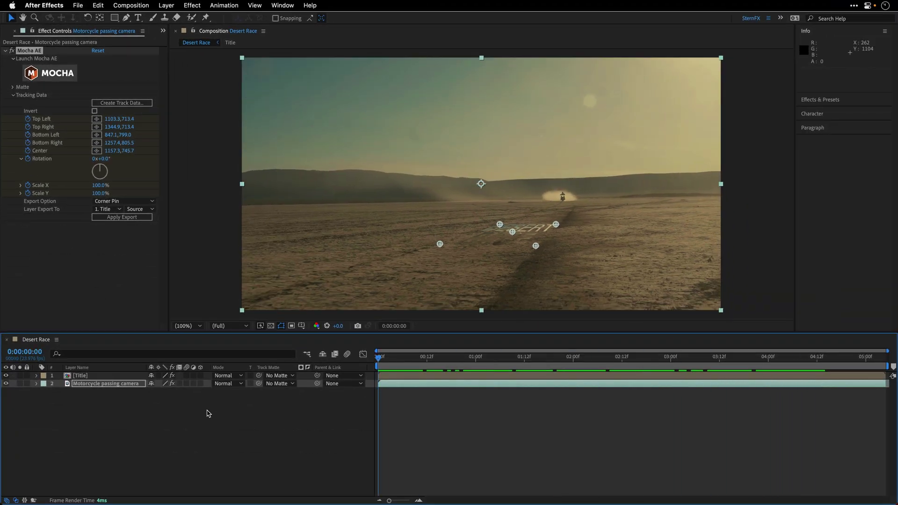
Step: Cycle the Title layer's blending mode to Linear Dodge and preview the shot
left_click(78, 376)
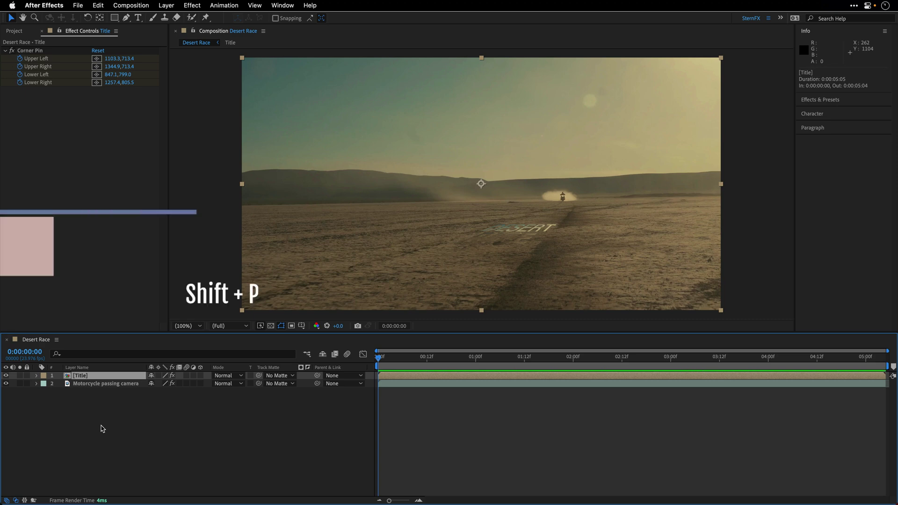
key("shift+equal")
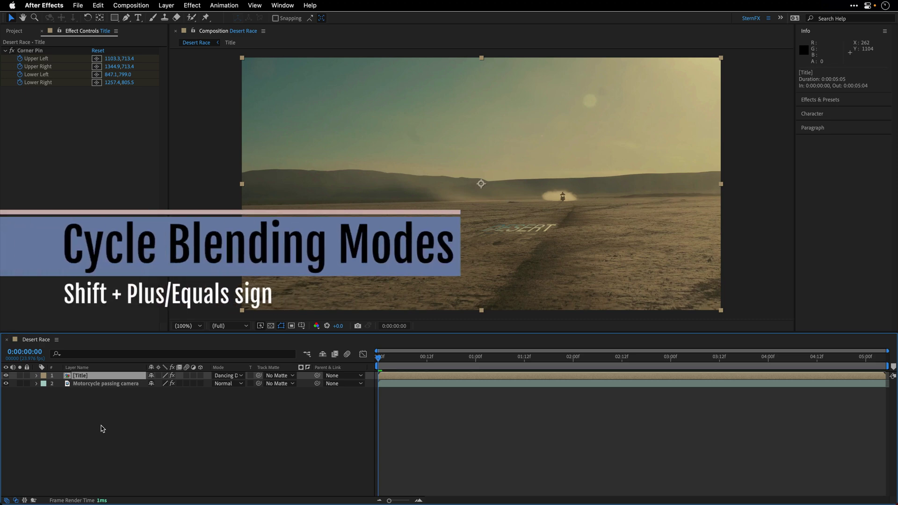
key("shift+equal")
key("shift+equal")
key("shift+equal")
key("shift+equal")
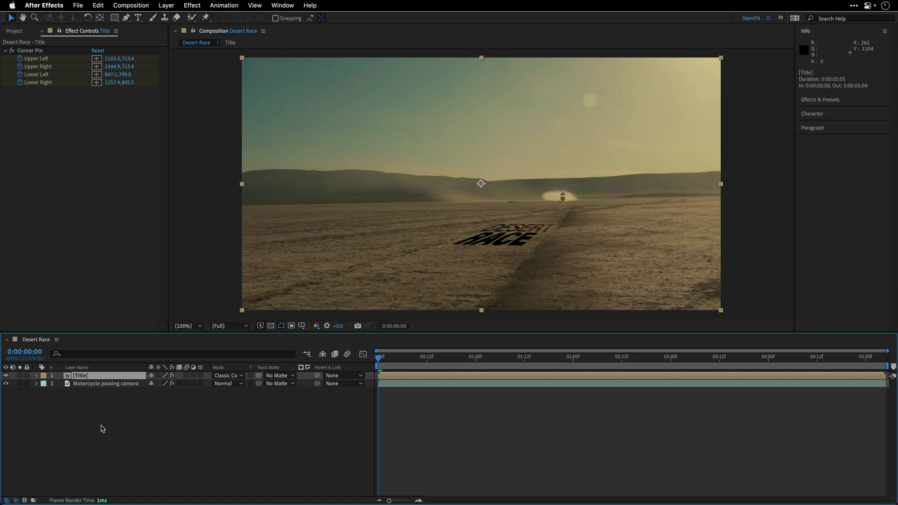
key("shift+equal")
key("shift+equal")
key("shift+equal")
key("shift+equal")
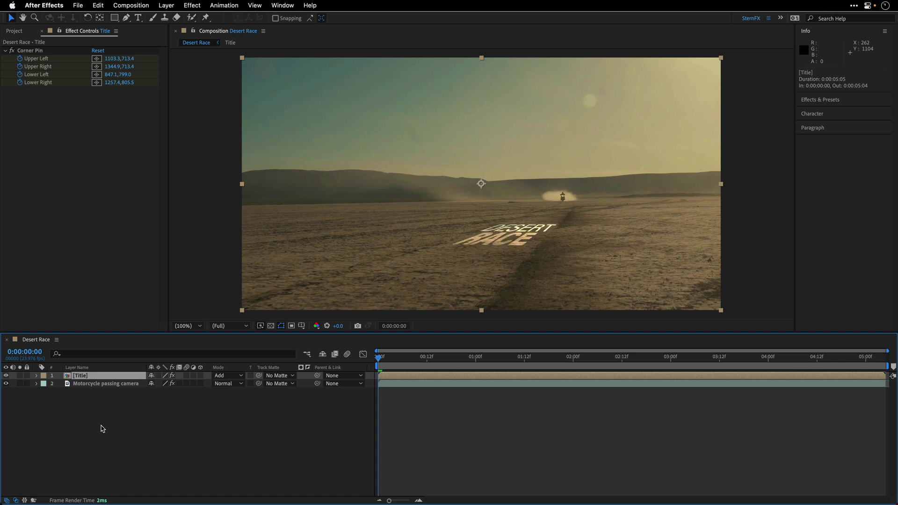
key("shift+equal")
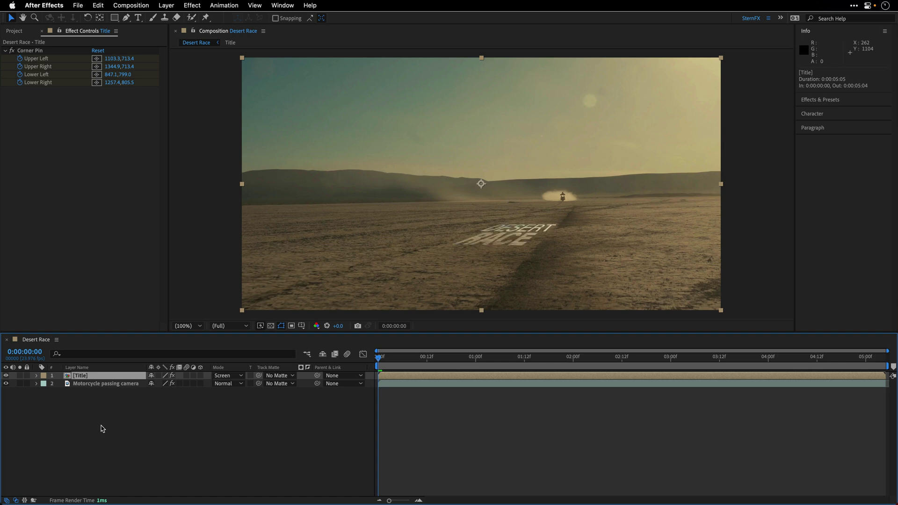
key("shift+equal")
key("shift+equal")
key("shift+equal")
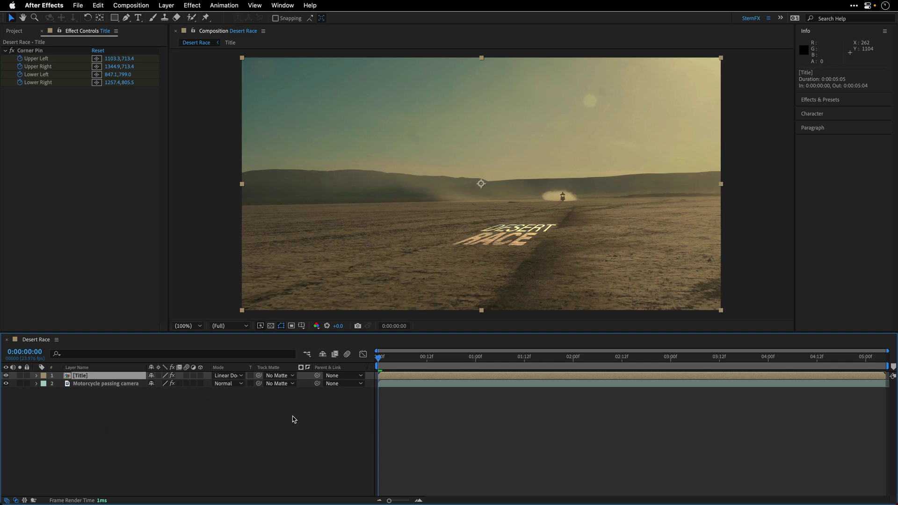
key("space")
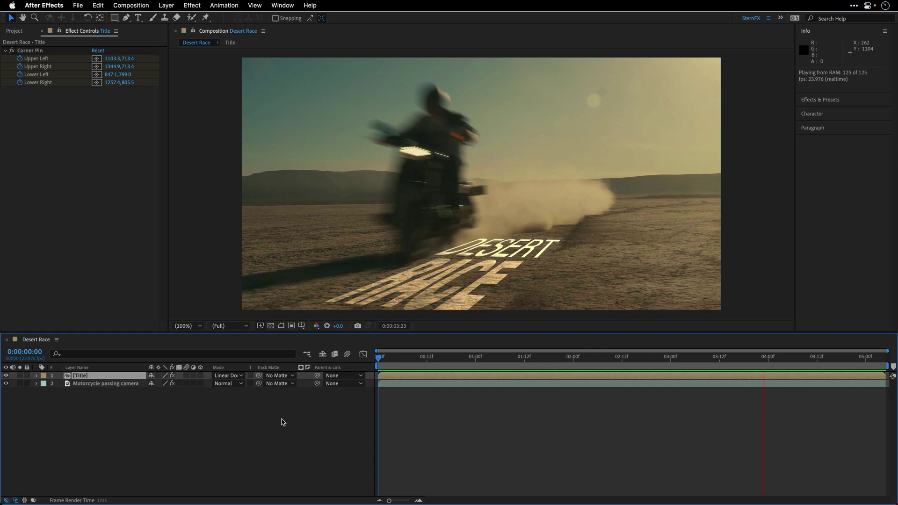
Step: Find 0:00:04:06, where the track fails, and delete the Title's later Corner Pin keyframes
left_click_drag(754, 358, 788, 361)
key("u")
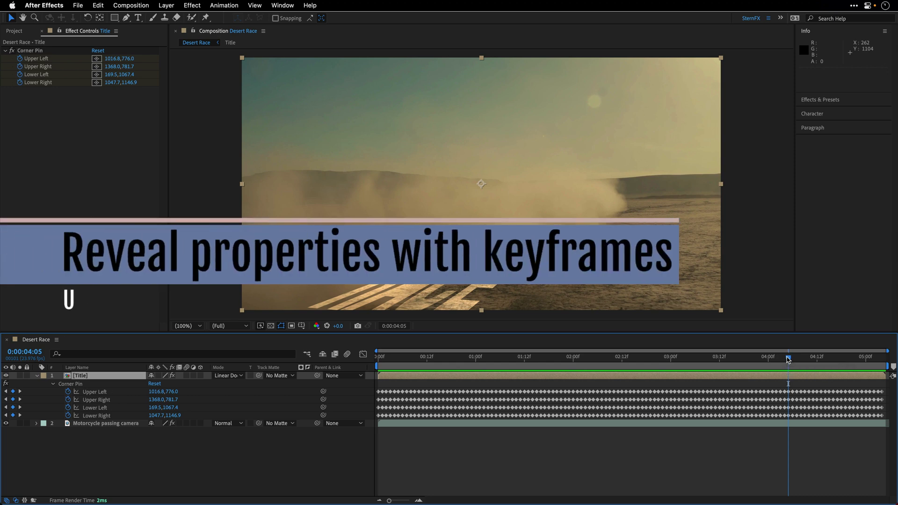
mouse_move(788, 359)
left_mouse_down()
mouse_move(822, 359)
mouse_move(757, 360)
mouse_move(798, 365)
left_mouse_up()
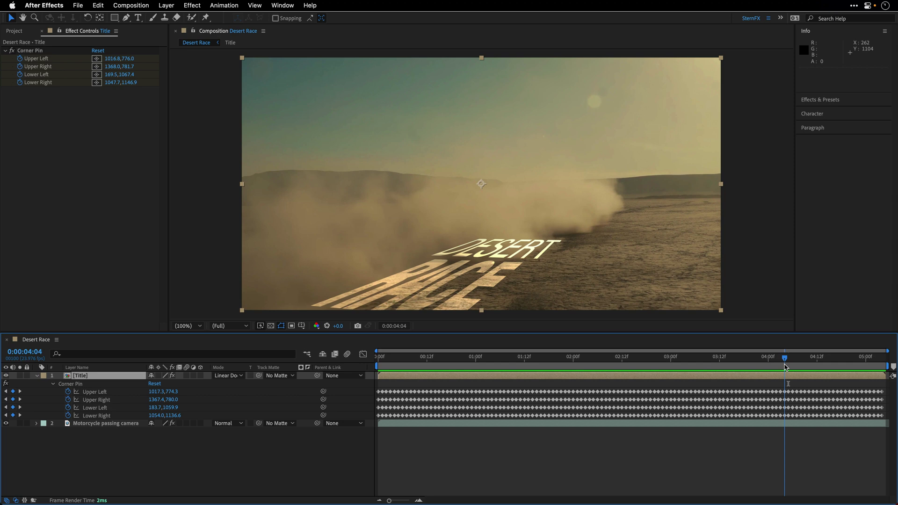
left_click_drag(785, 367, 793, 367)
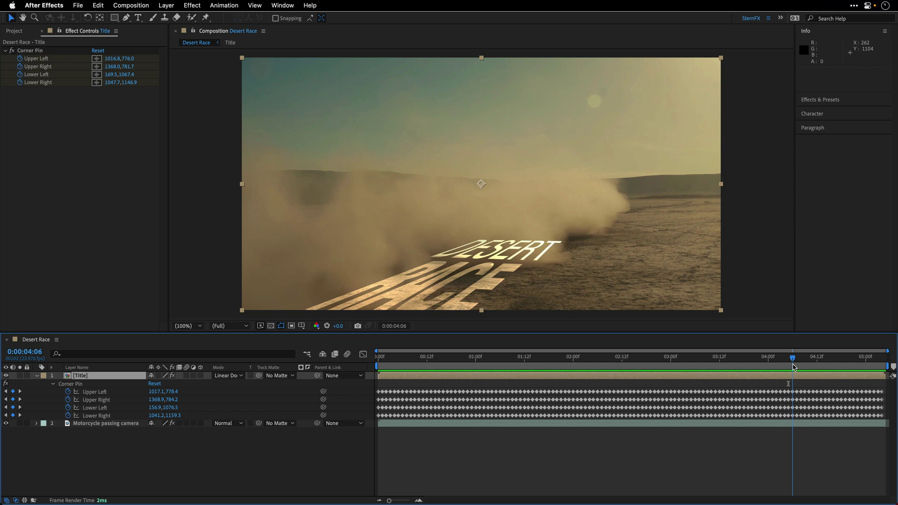
left_click_drag(884, 388, 794, 423)
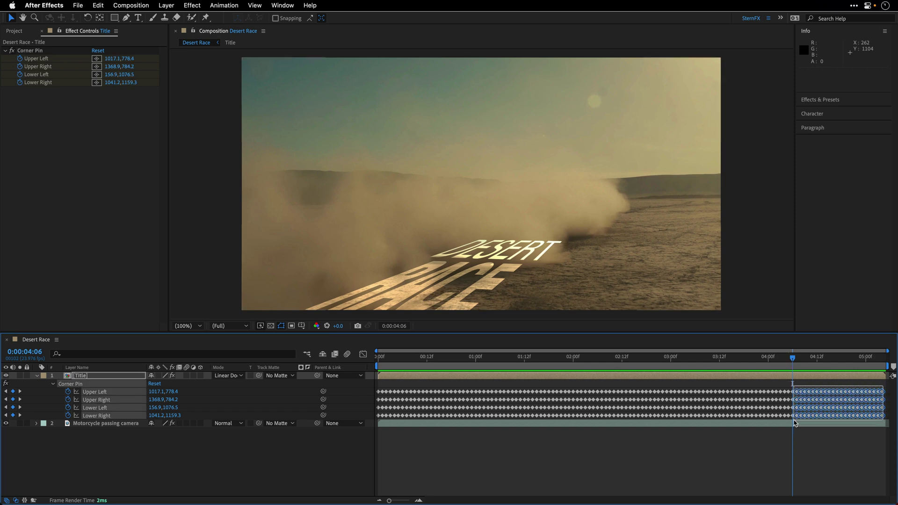
key("Delete")
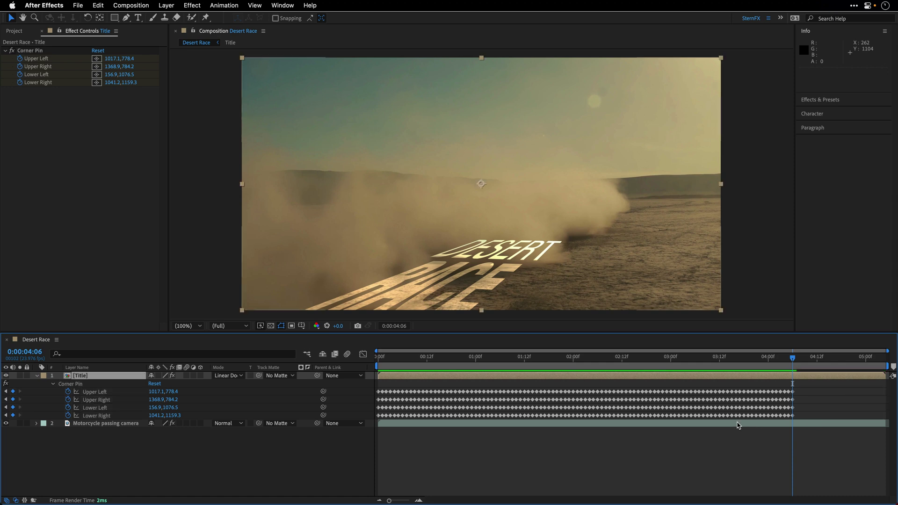
mouse_move(797, 364)
left_mouse_down()
mouse_move(839, 361)
mouse_move(793, 371)
left_mouse_up()
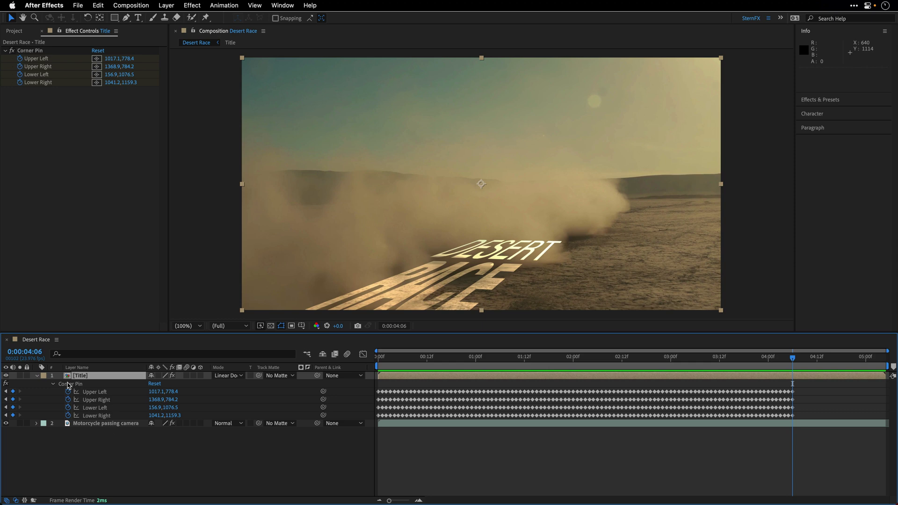
Step: Apply Distort > CC Power Pin to the Title layer and expand its Expansion (%) group
left_click(191, 6)
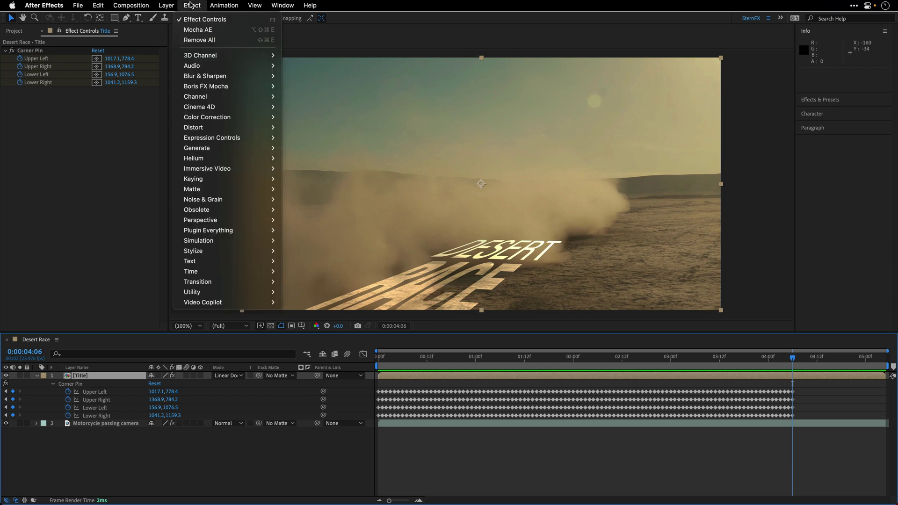
mouse_move(211, 129)
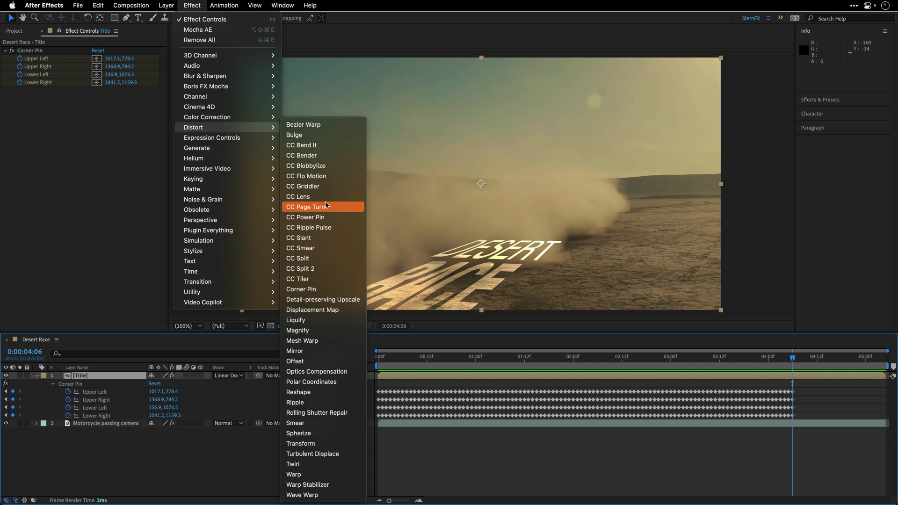
left_click(326, 217)
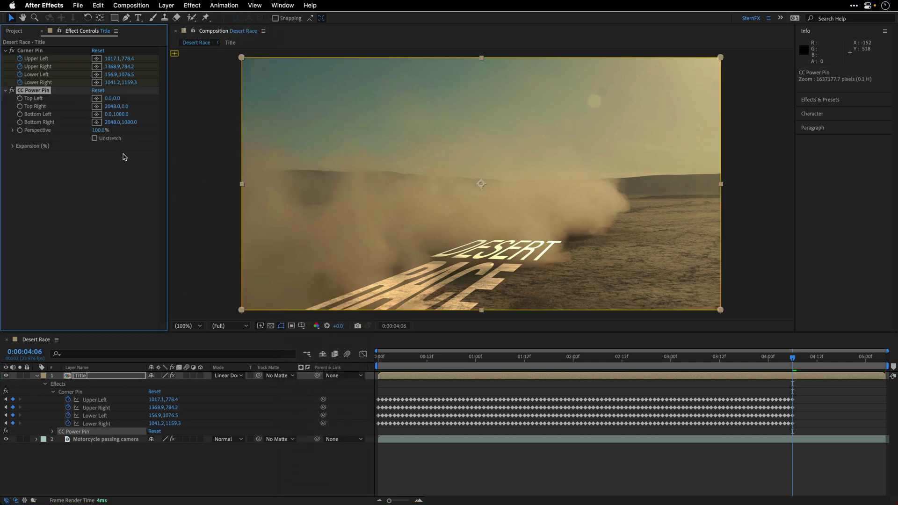
left_click(13, 146)
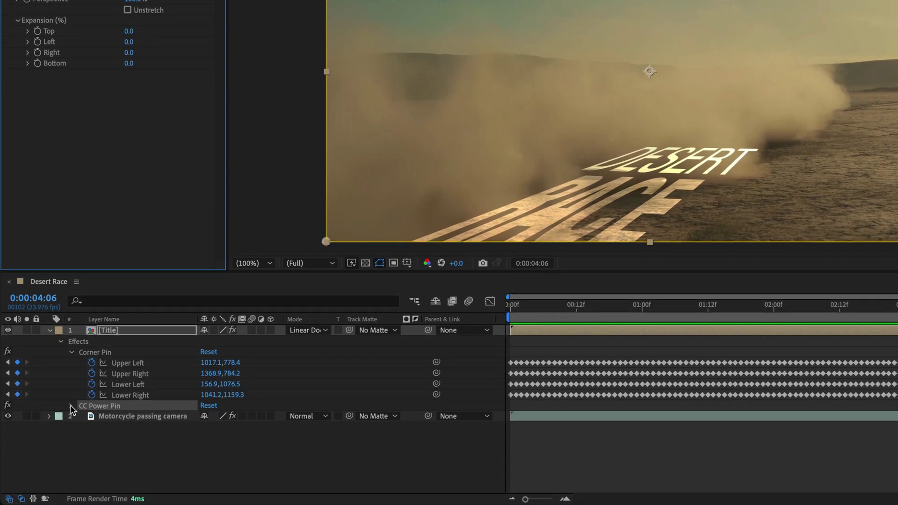
Step: Pick-whip CC Power Pin's Top Left, Top Right, Bottom Left and Bottom Right to Corner Pin's corners
left_click(71, 406)
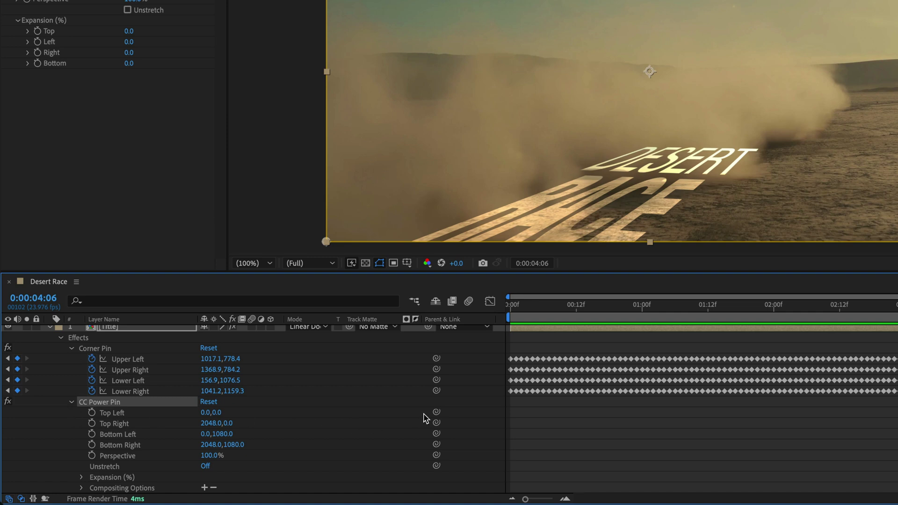
left_click_drag(436, 412, 139, 364)
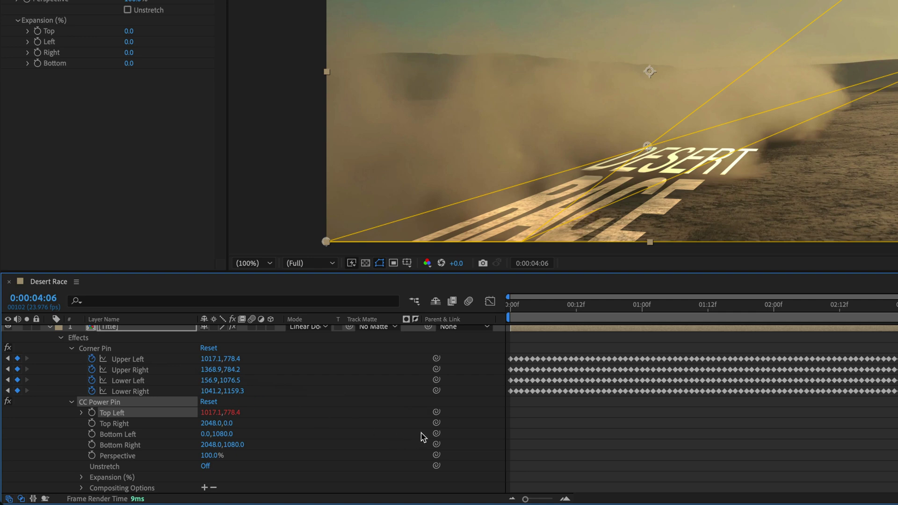
left_click_drag(436, 423, 154, 369)
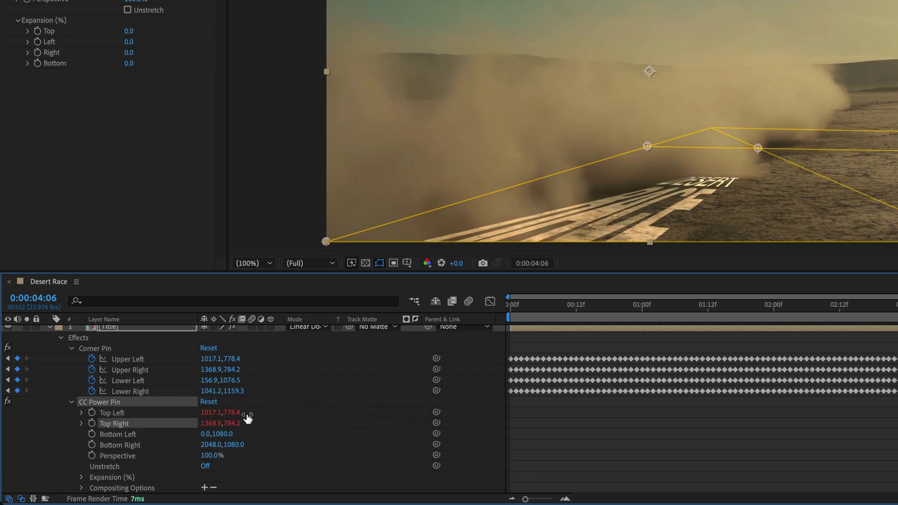
left_click_drag(435, 438, 136, 380)
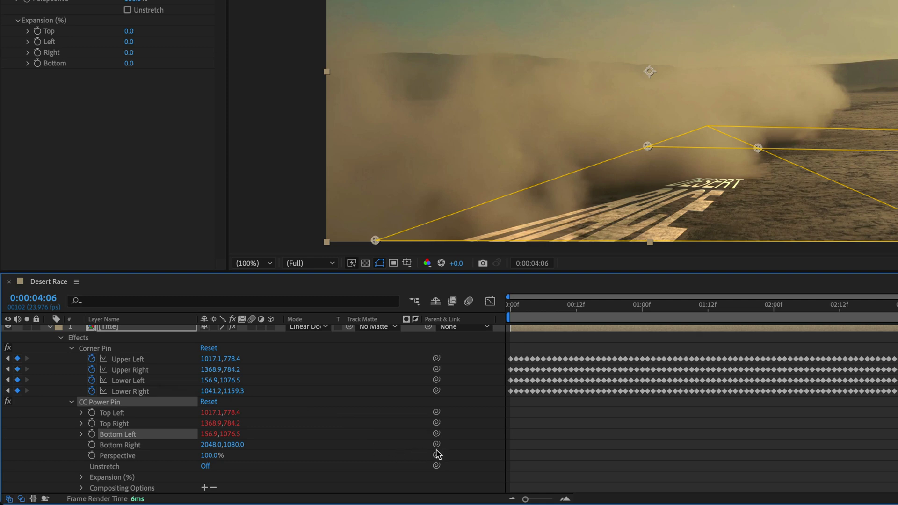
left_click_drag(436, 444, 146, 392)
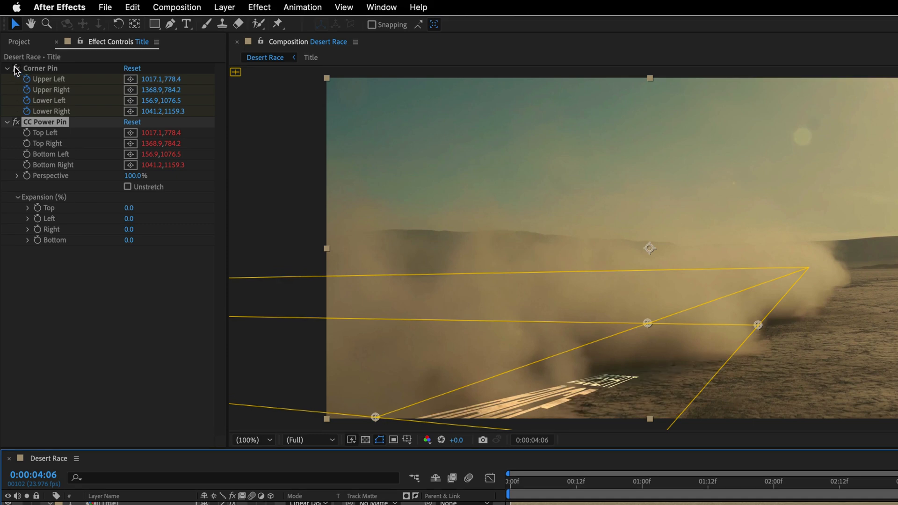
Step: Switch off the Corner Pin effect and collapse its settings
left_click(16, 70)
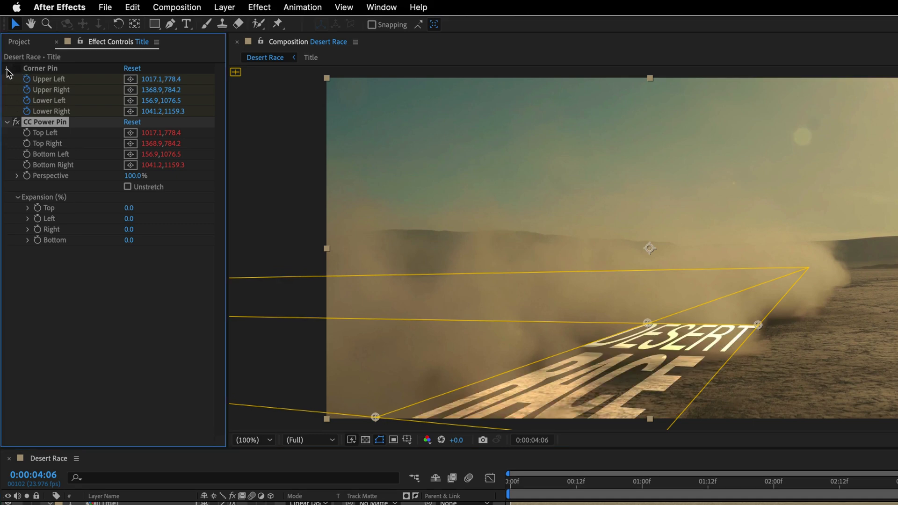
left_click(7, 68)
left_click(39, 69)
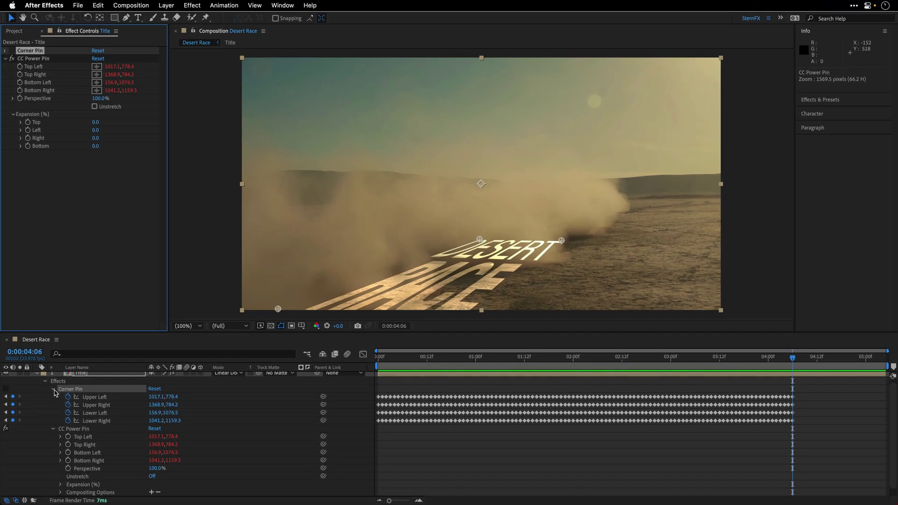
Step: Set starting keyframes on all four CC Power Pin Expansion values
left_click(53, 390)
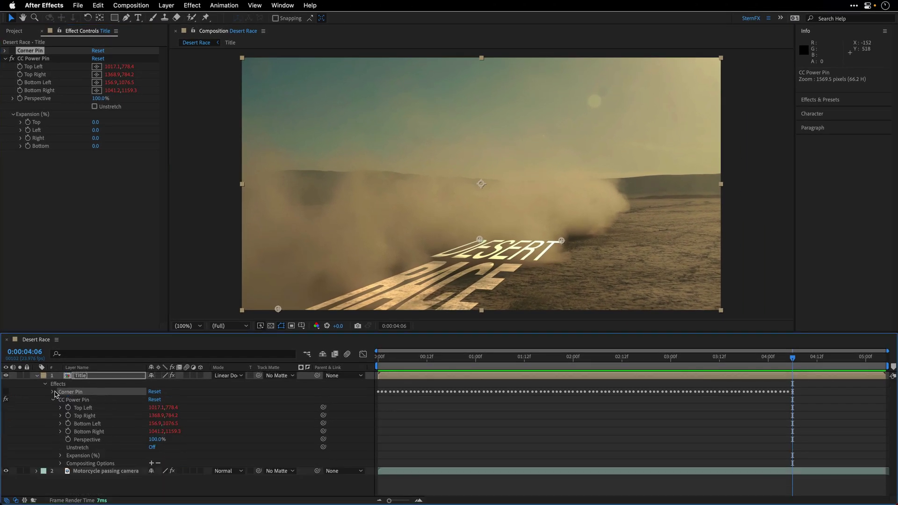
left_click(53, 400)
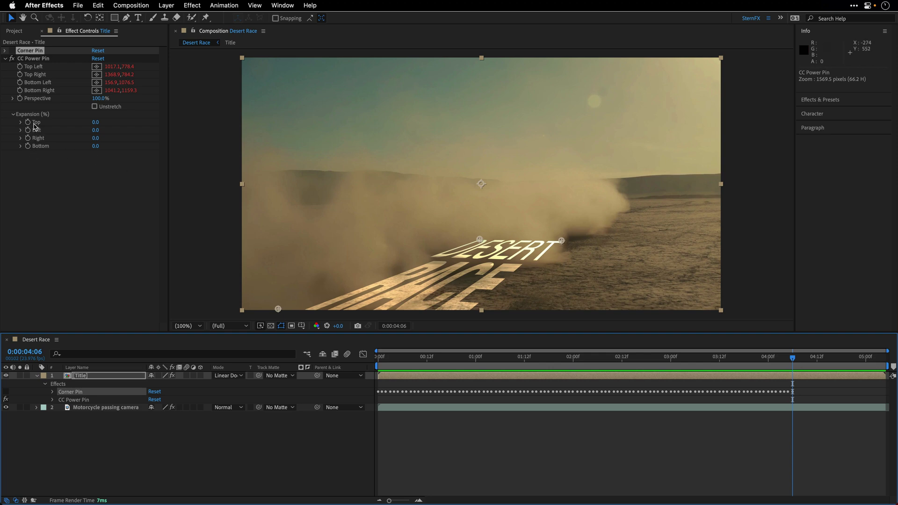
left_click_drag(29, 123, 32, 150)
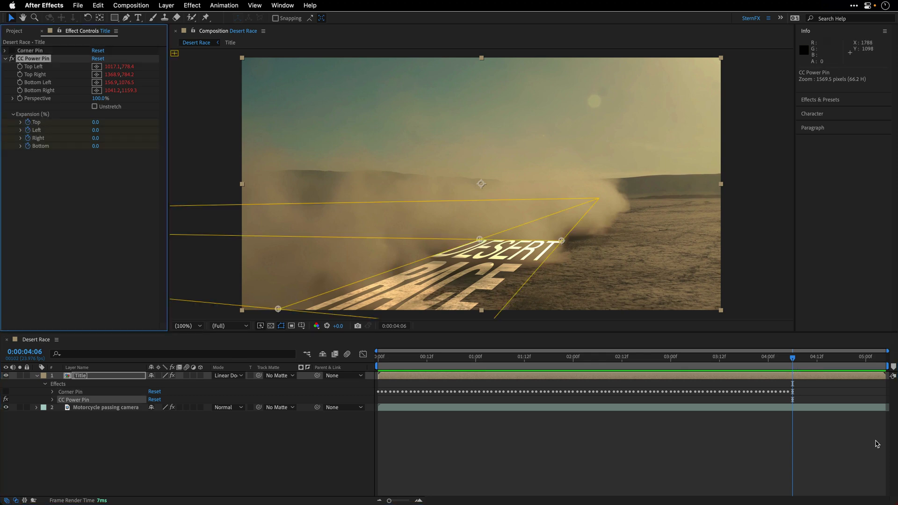
Step: On the last frame, set Expansion Top to -15, Bottom to 15 and Right to 2.8
left_click(887, 358)
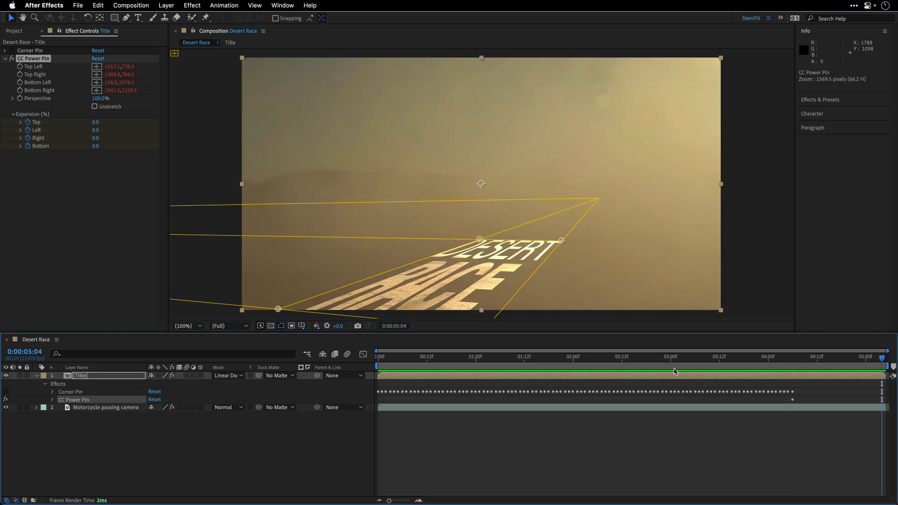
left_click_drag(96, 124, 55, 130)
left_click(95, 122)
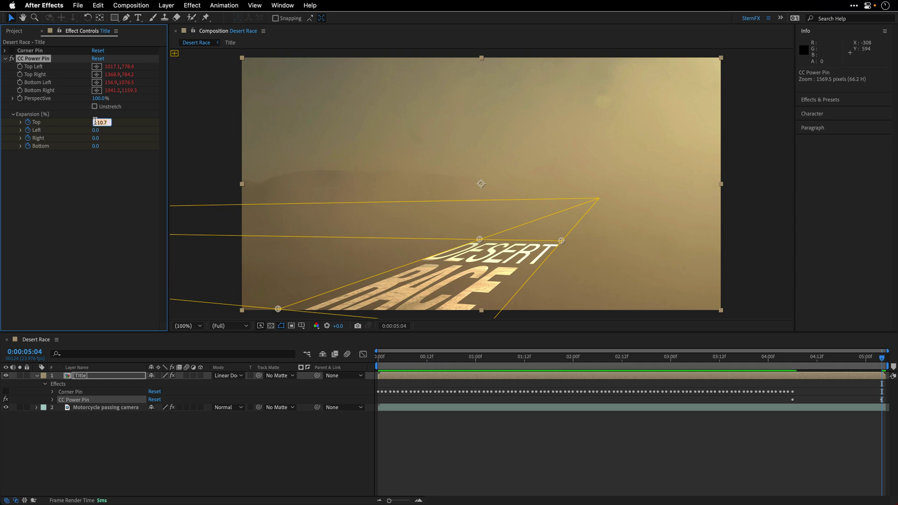
type("-15")
key("Return")
left_click_drag(96, 146, 163, 146)
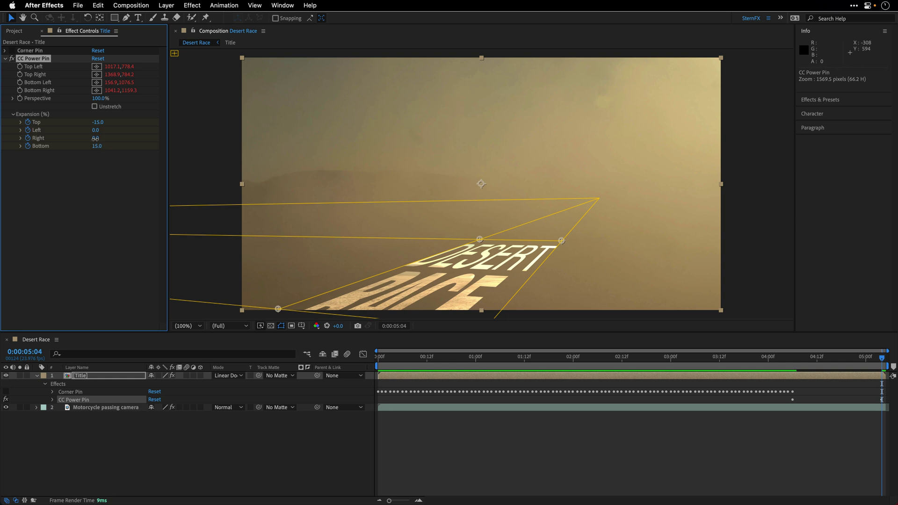
left_click_drag(95, 138, 96, 138)
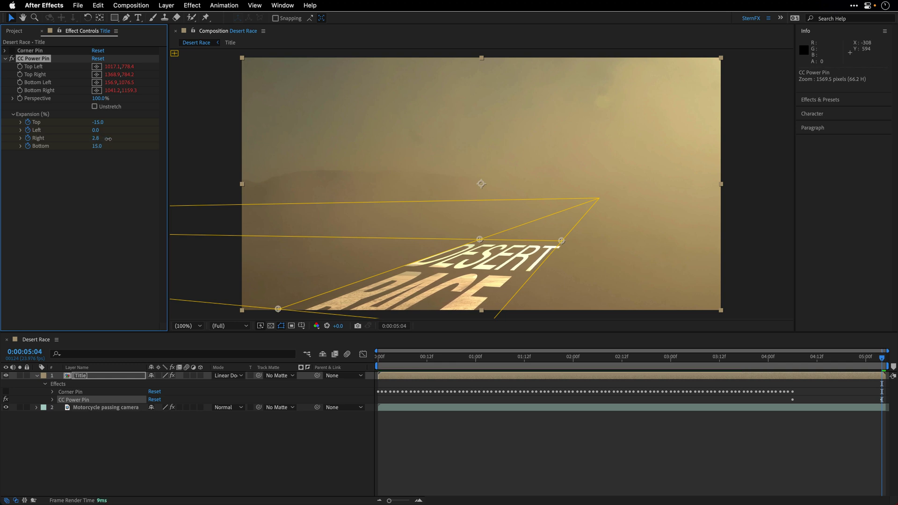
Step: Preview the tracked title from 0:00:03:14, then return to 0:00:02:04
left_click(728, 358)
key("space")
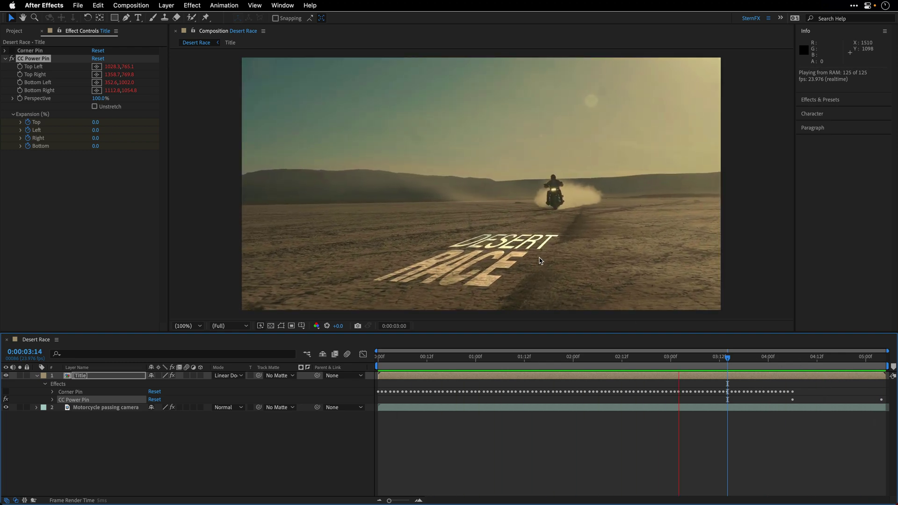
key("space")
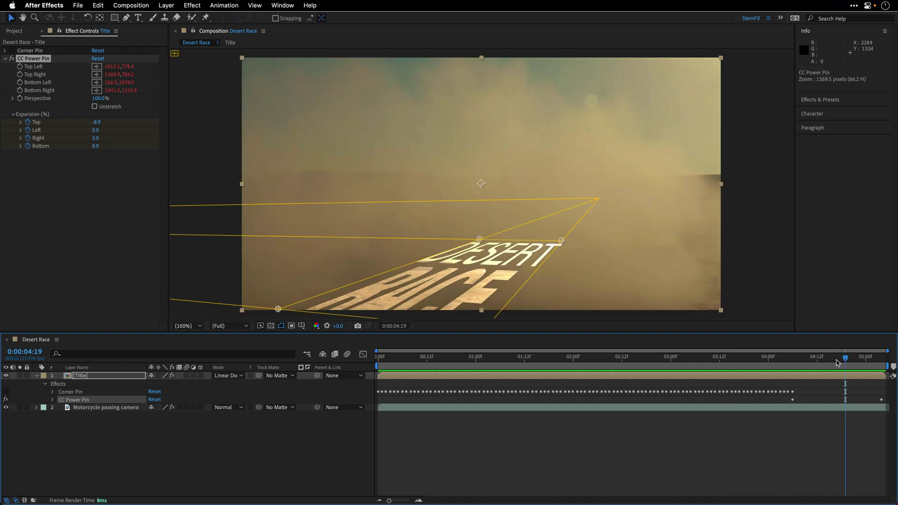
left_click_drag(842, 359, 589, 360)
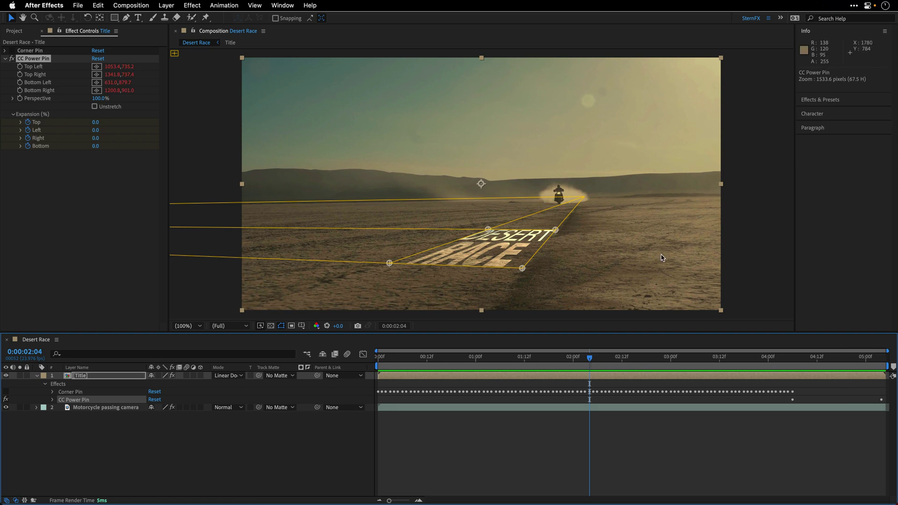
Step: Add a Transform effect to the Title layer and move it above Corner Pin
left_click(6, 59)
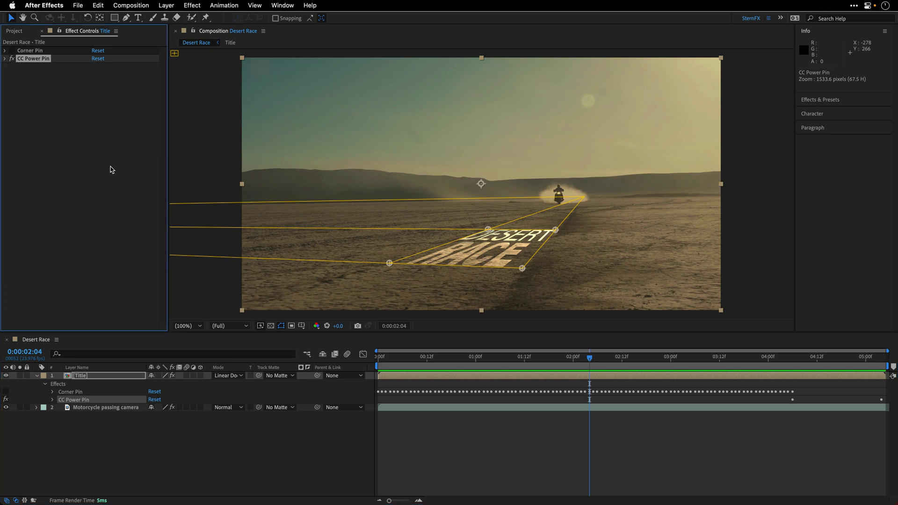
left_click(192, 5)
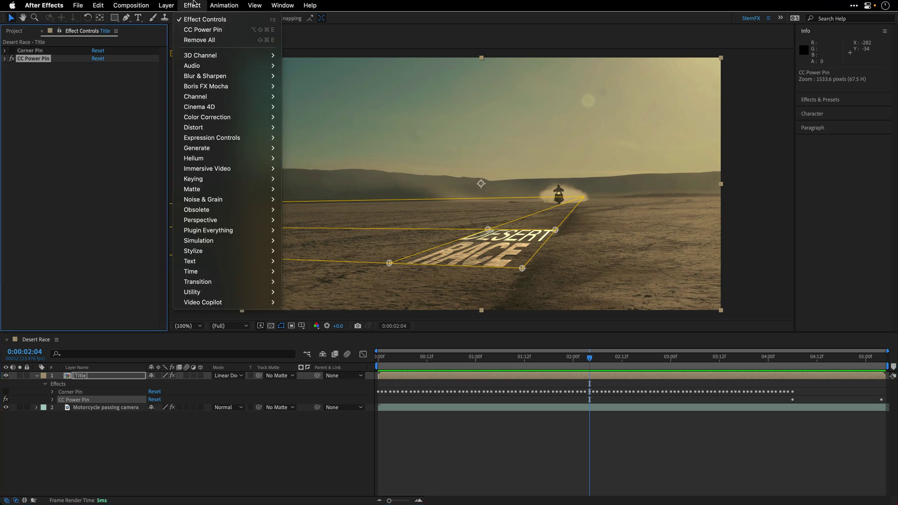
mouse_move(216, 129)
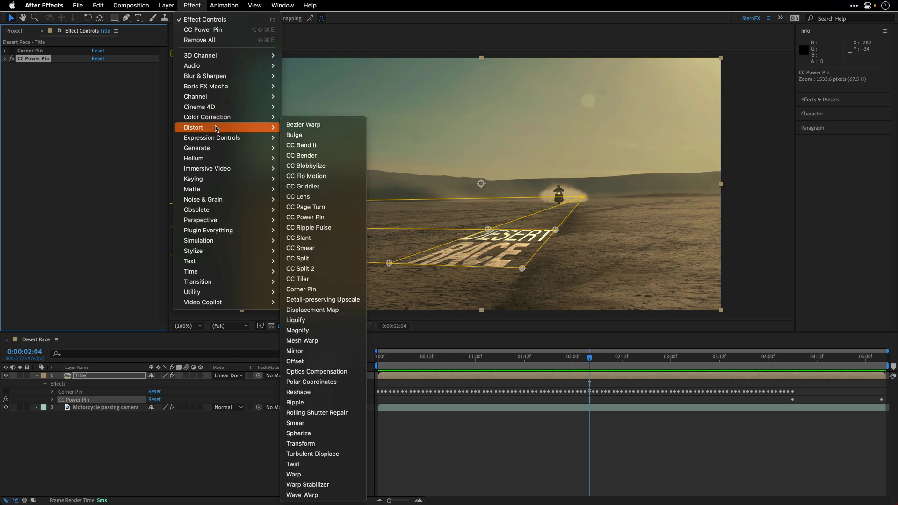
left_click(321, 443)
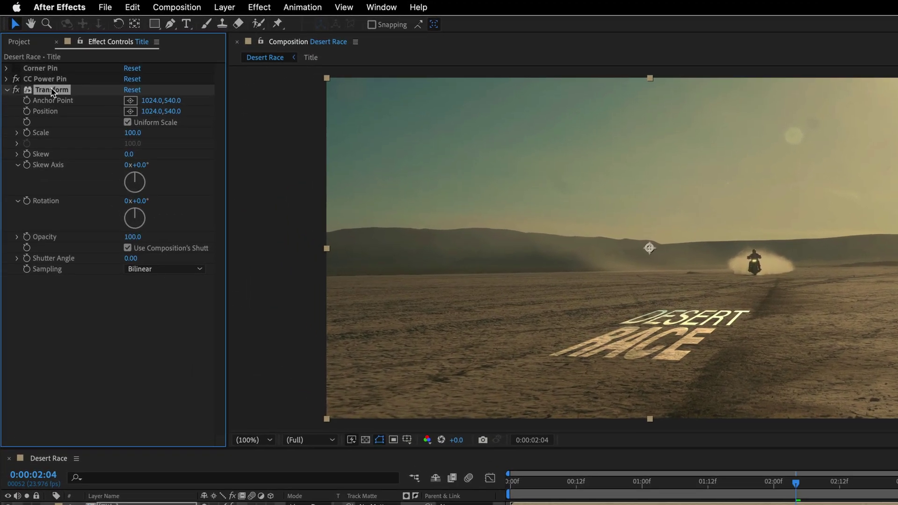
left_click_drag(51, 93, 53, 68)
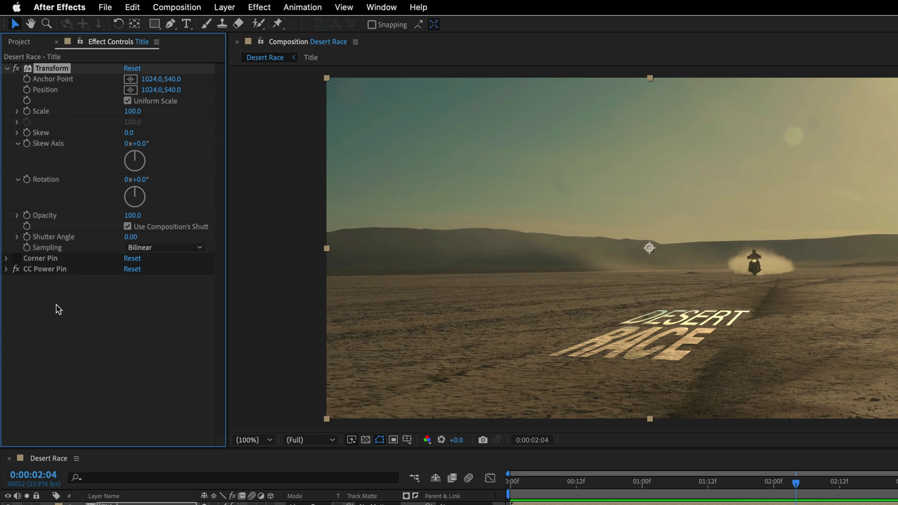
Step: Scale the title non-uniformly, widening it and raising Scale Height to 120, then preview from the start
left_click(142, 102)
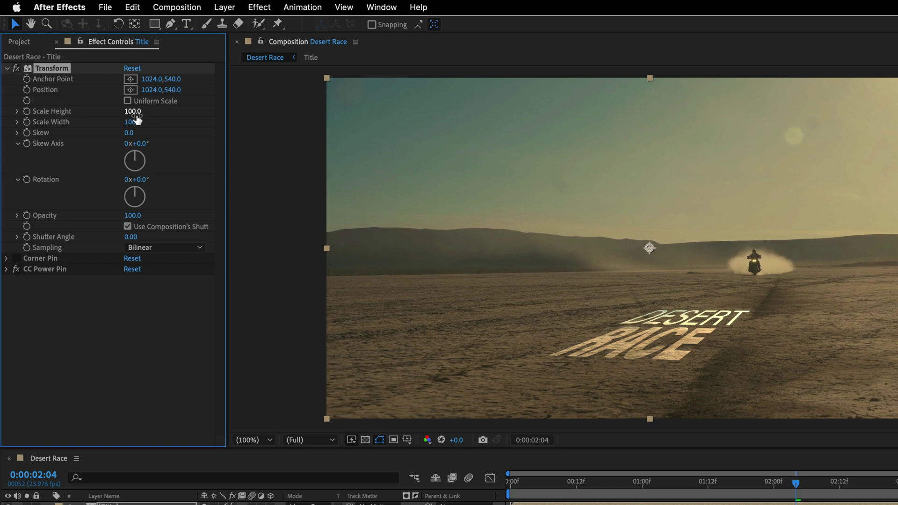
left_click_drag(133, 122, 264, 129)
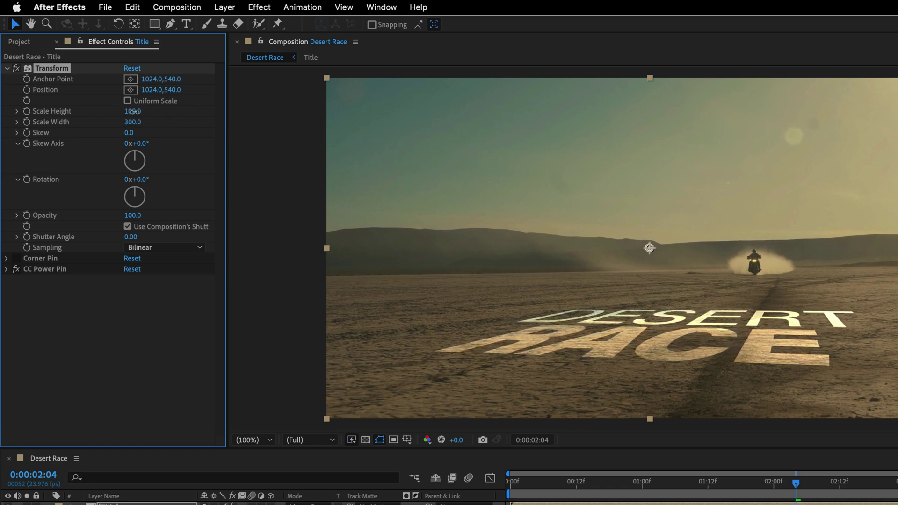
left_click_drag(136, 112, 149, 111)
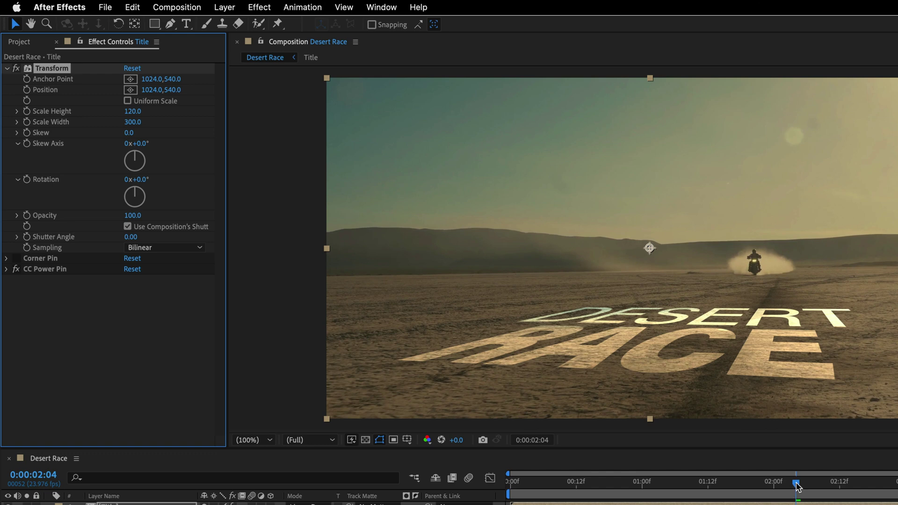
left_click_drag(798, 487, 501, 494)
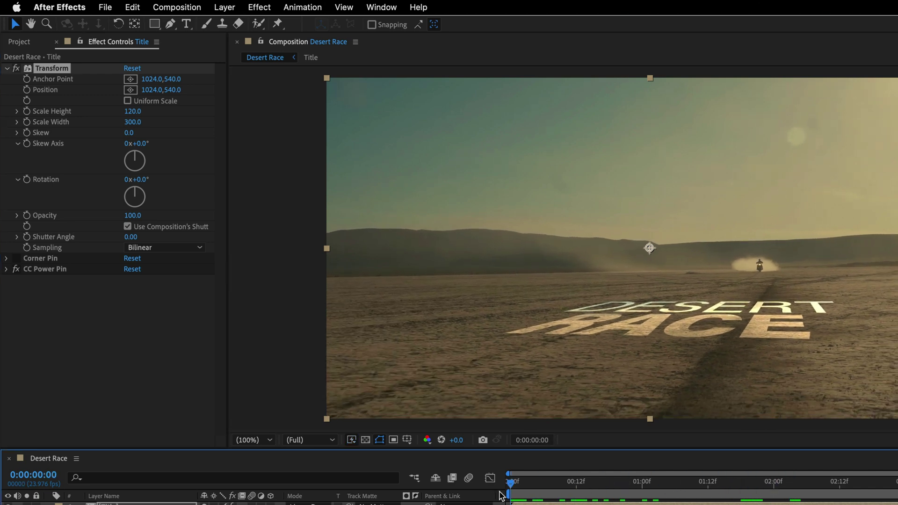
key("space")
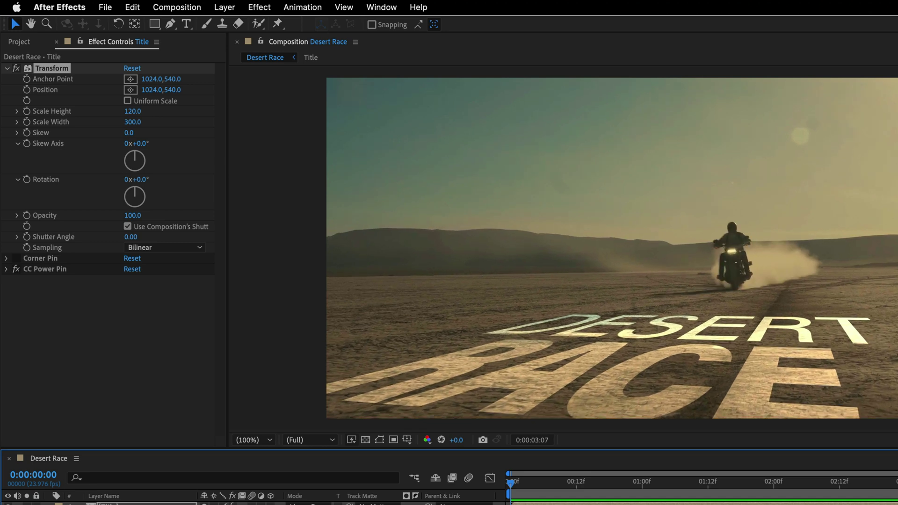
Step: Apply Distort > Displacement Map to the Title layer and move it to the top of the stack
key("space")
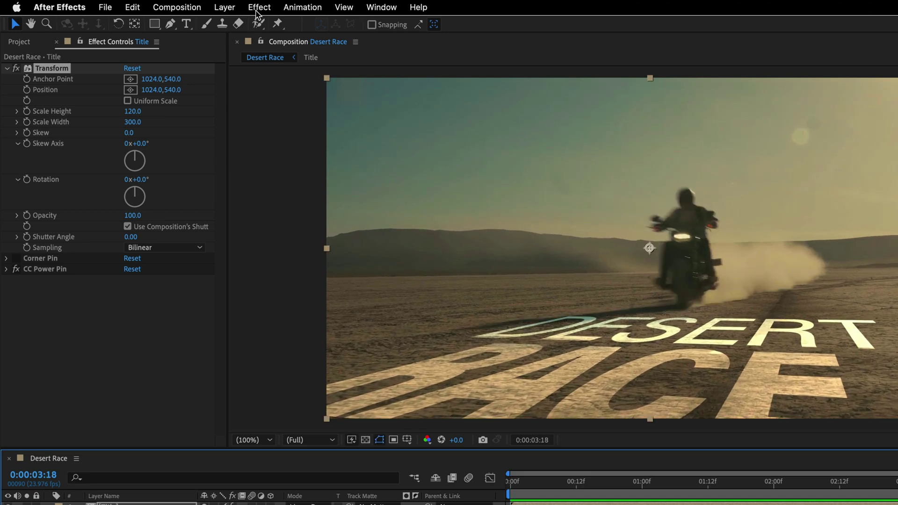
left_click(258, 7)
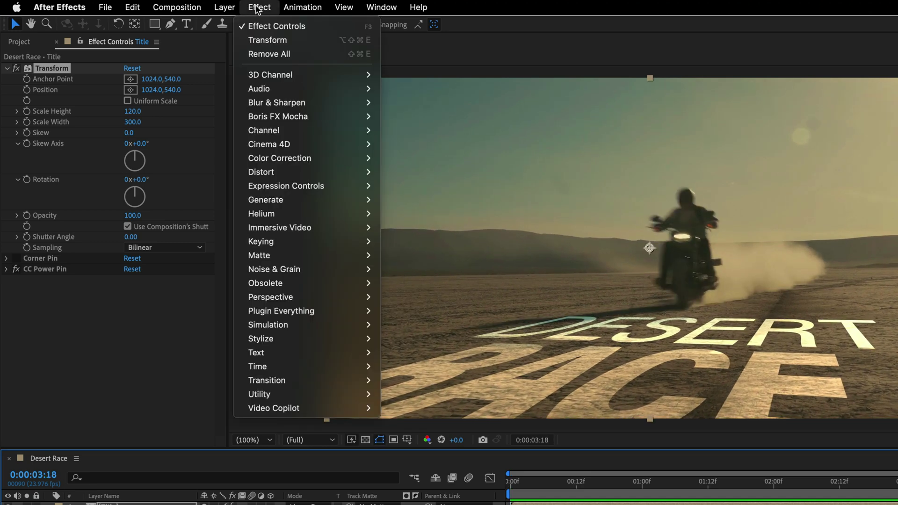
mouse_move(274, 174)
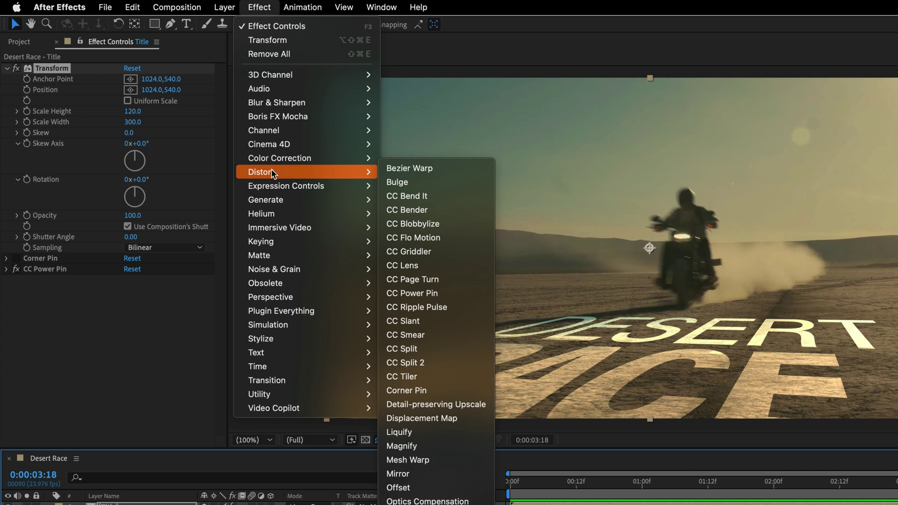
left_click(456, 420)
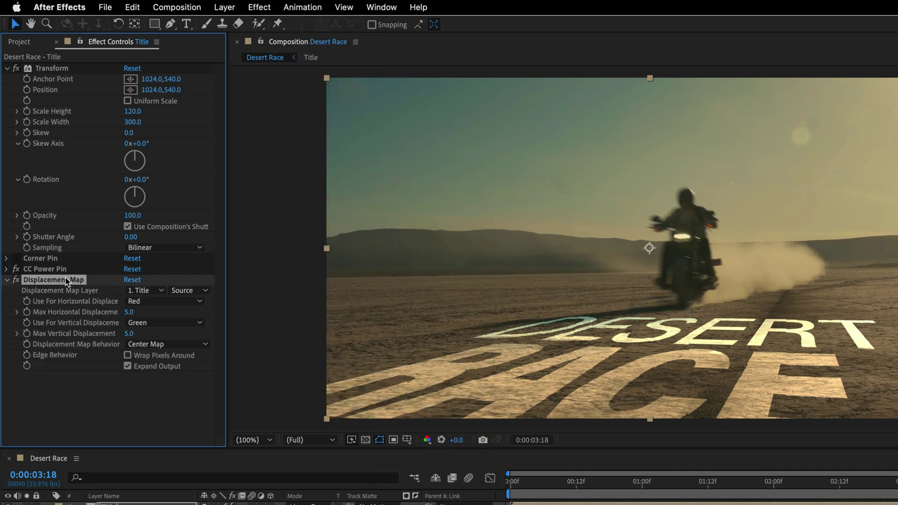
left_click_drag(65, 279, 77, 66)
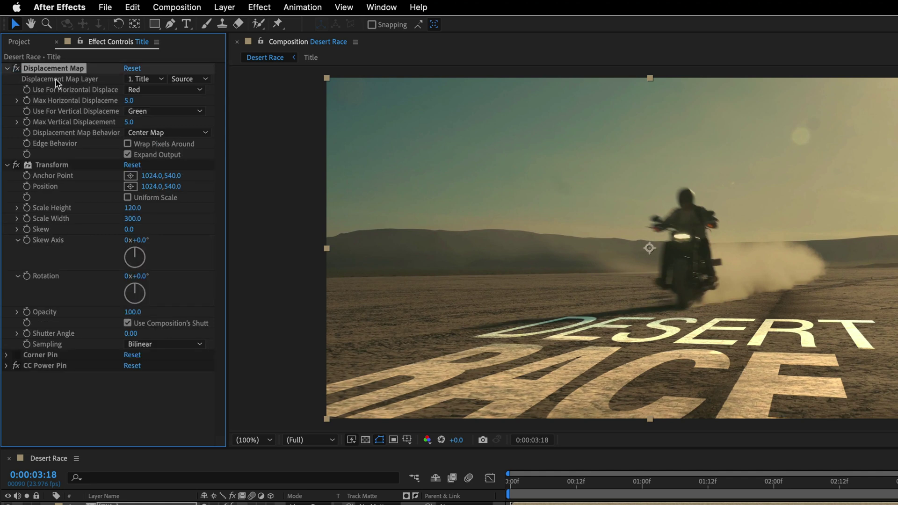
Step: Drive the displacement from Motorcycle passing camera with maximum horizontal and vertical displacement 20
left_click(152, 80)
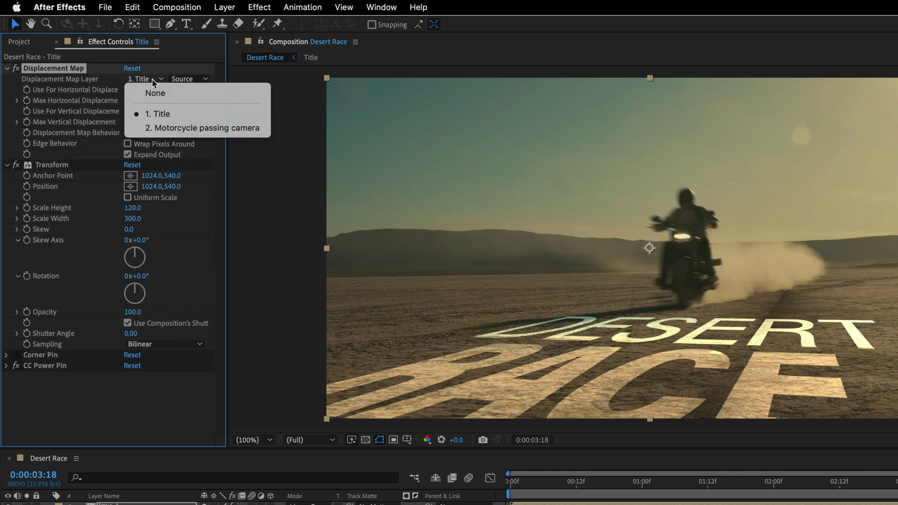
left_click(160, 126)
left_click_drag(129, 100, 142, 121)
left_click(131, 100)
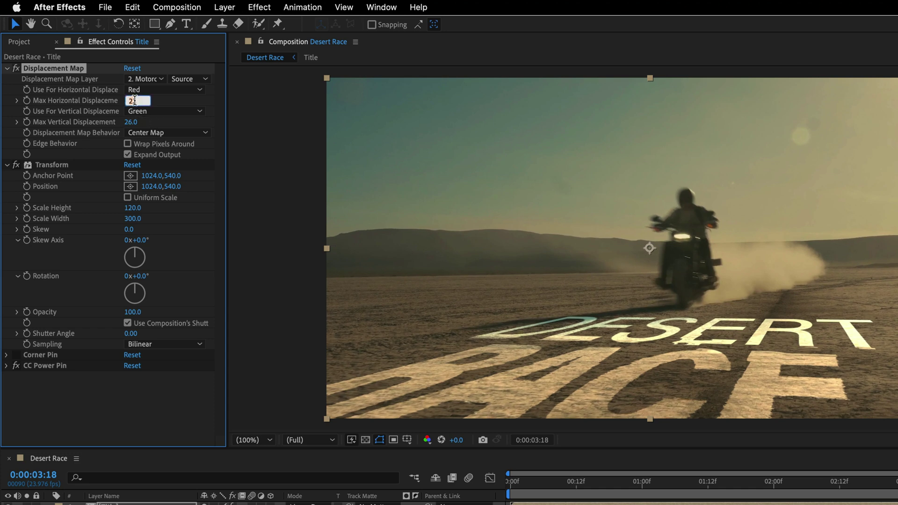
type("20")
key("Tab")
key("Return")
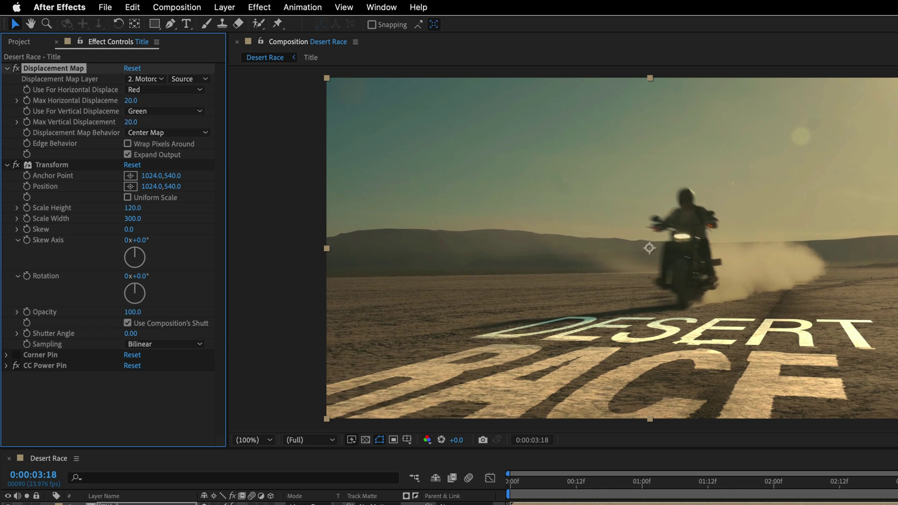
Step: Set both displacement channels to Luminance and review the warped title across the shot
left_click(164, 89)
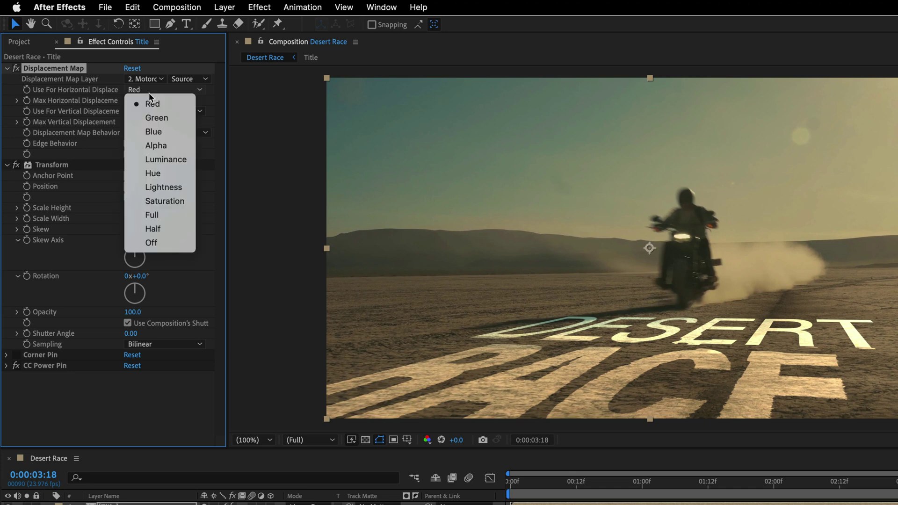
left_click(162, 159)
left_click(173, 112)
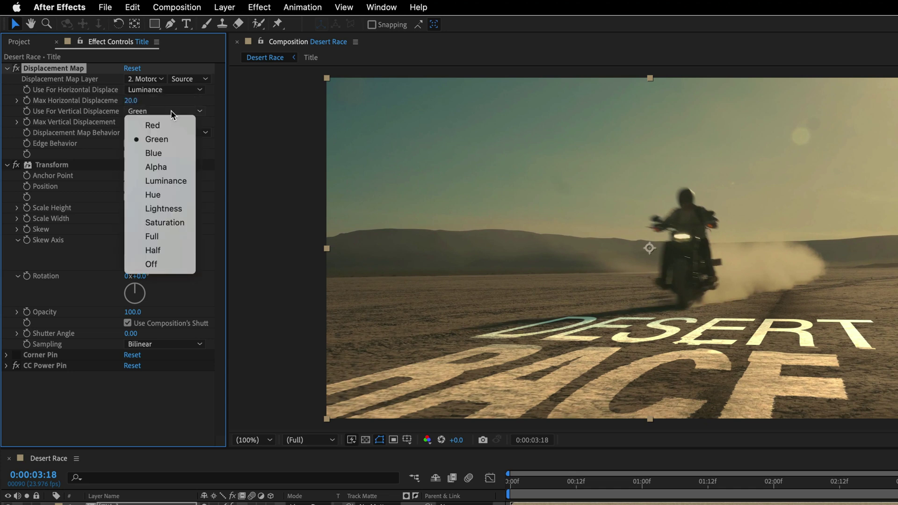
left_click(168, 180)
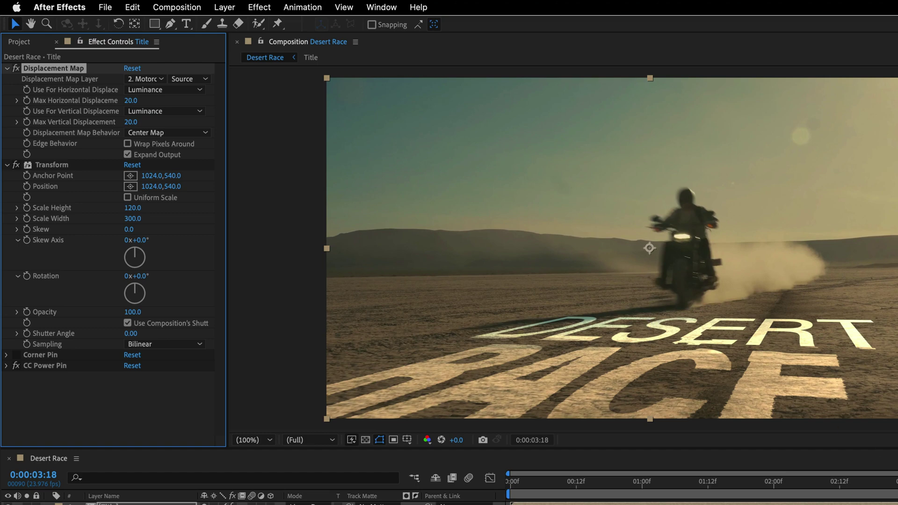
left_click_drag(842, 479, 895, 479)
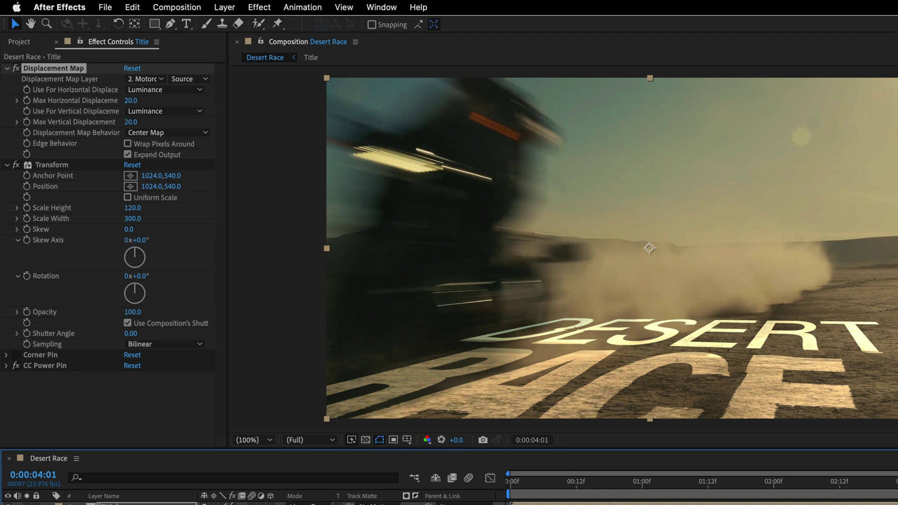
left_click(510, 482)
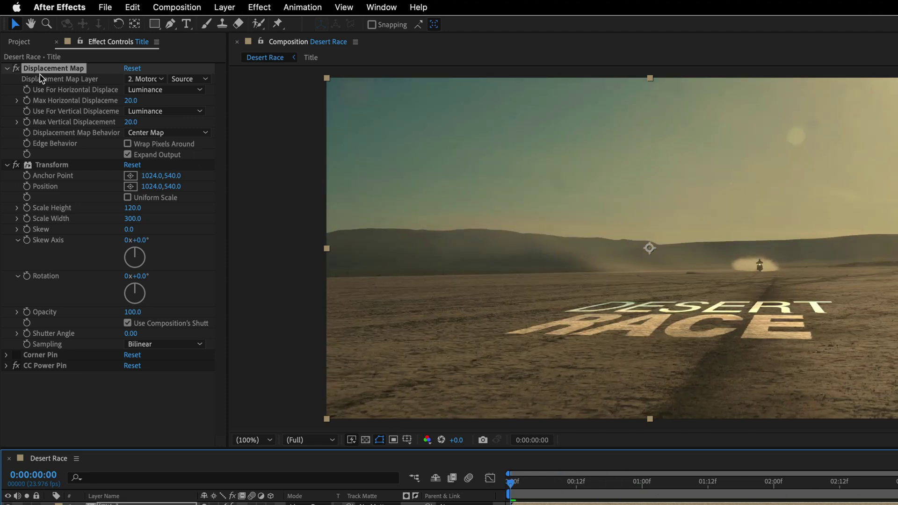
Step: Duplicate the Motorcycle passing camera layer and place the copy above Title
left_click(6, 68)
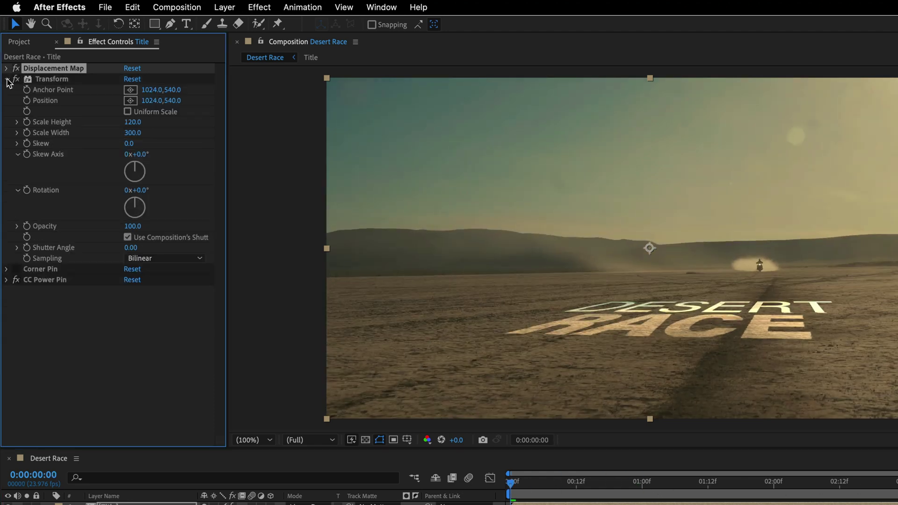
left_click(7, 79)
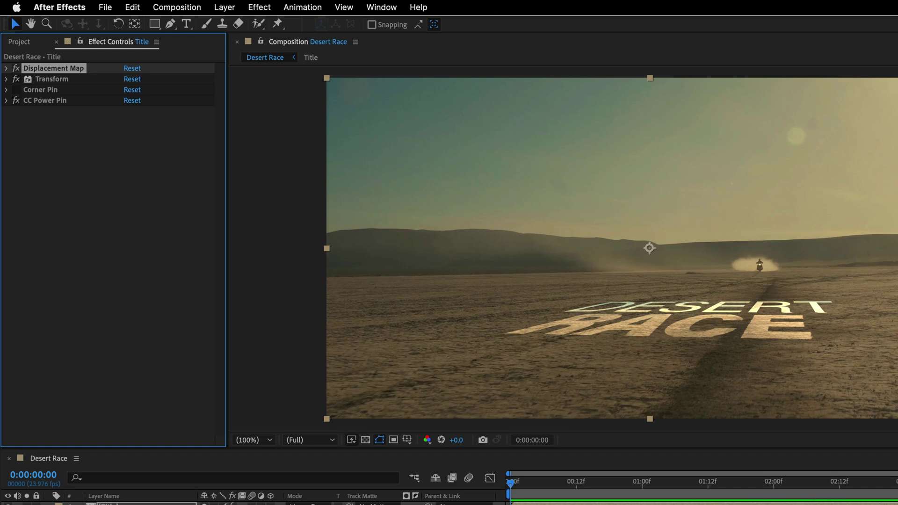
mouse_move(745, 365)
left_mouse_down()
mouse_move(776, 366)
mouse_move(739, 365)
mouse_move(751, 364)
left_mouse_up()
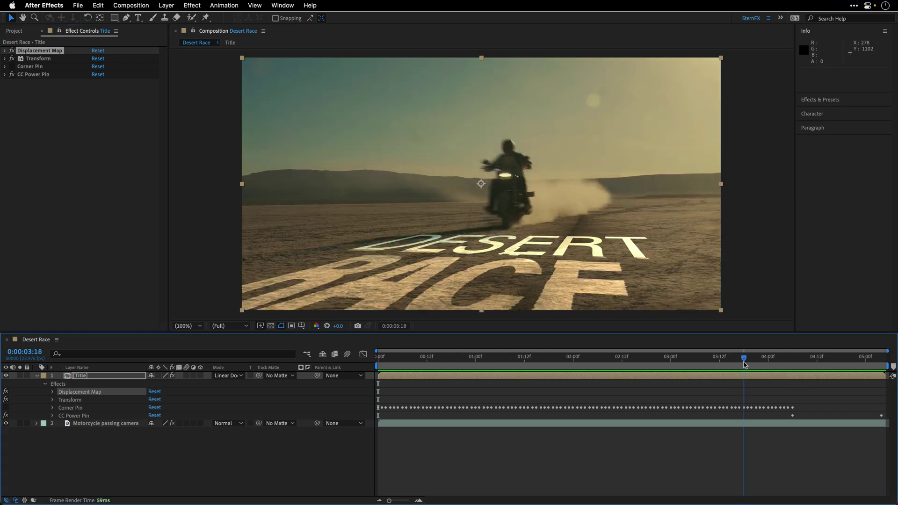
left_click(37, 377)
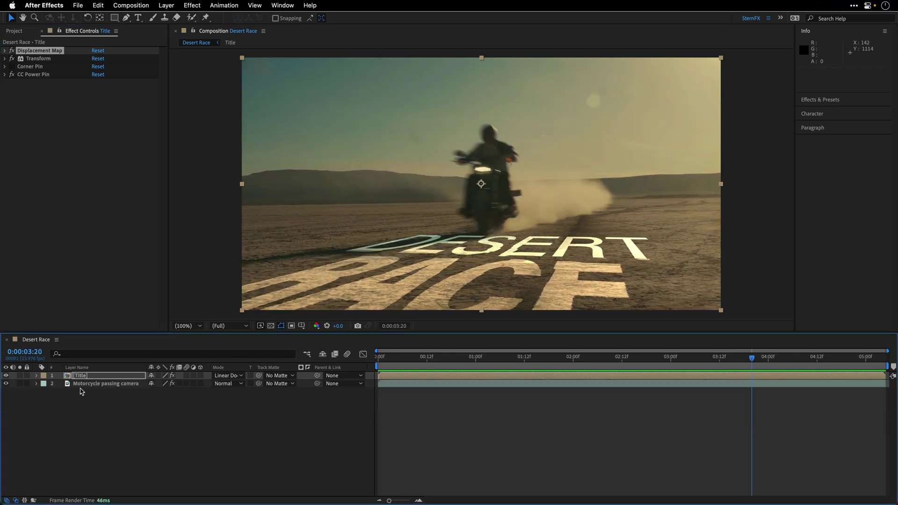
left_click(82, 383)
key("super+d")
left_click_drag(88, 385, 92, 373)
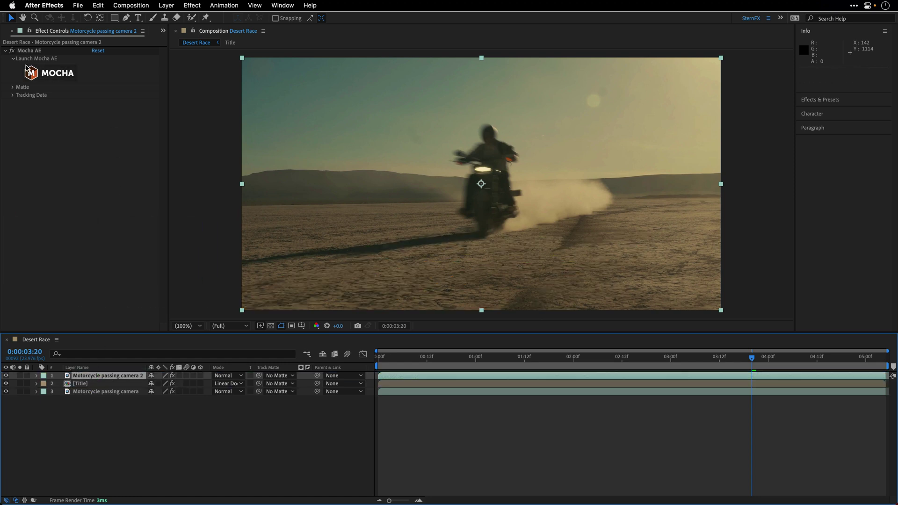
Step: Delete the Mocha AE effect from Motorcycle passing camera 2
left_click(29, 51)
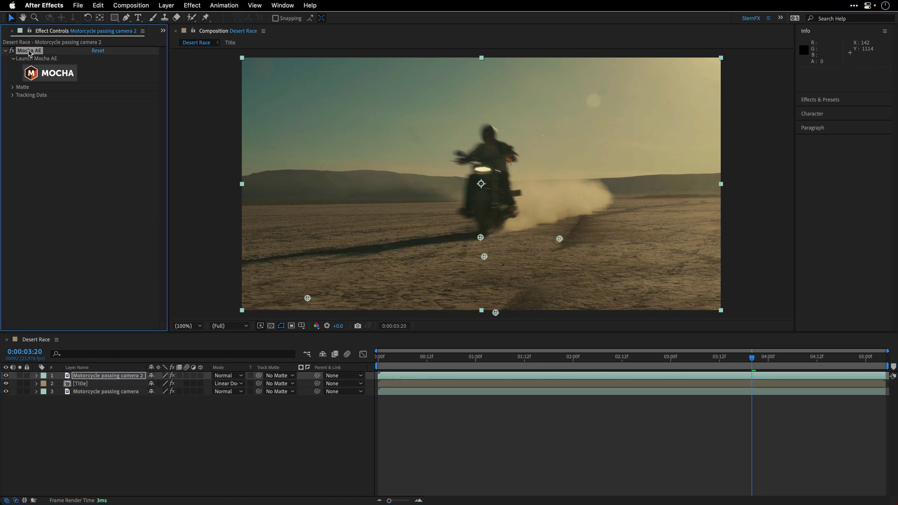
key("Delete")
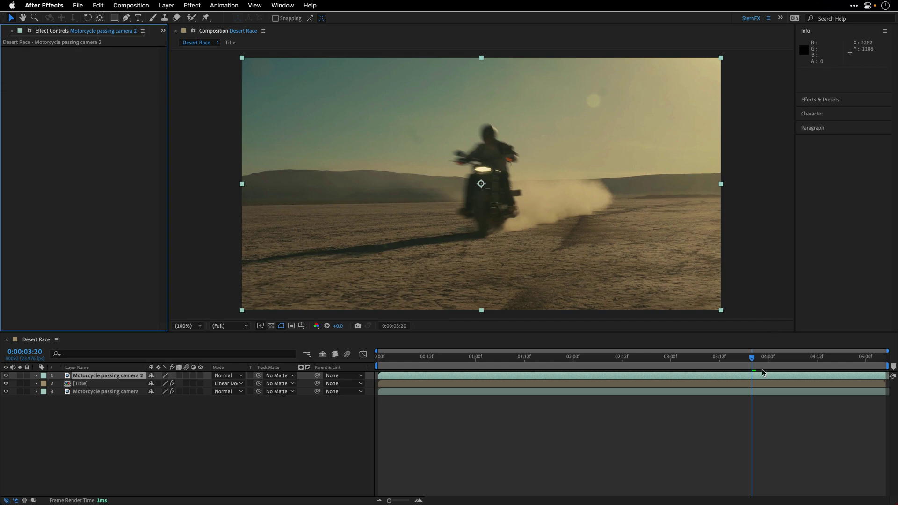
left_click_drag(753, 362, 771, 363)
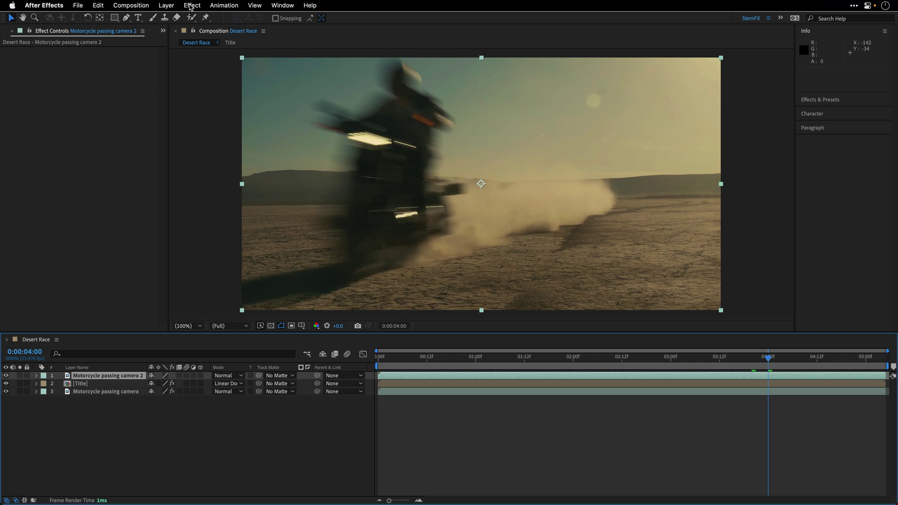
Step: Apply Extract to Motorcycle passing camera 2 with White Point 40 and White Softness 26, then preview
left_click(191, 6)
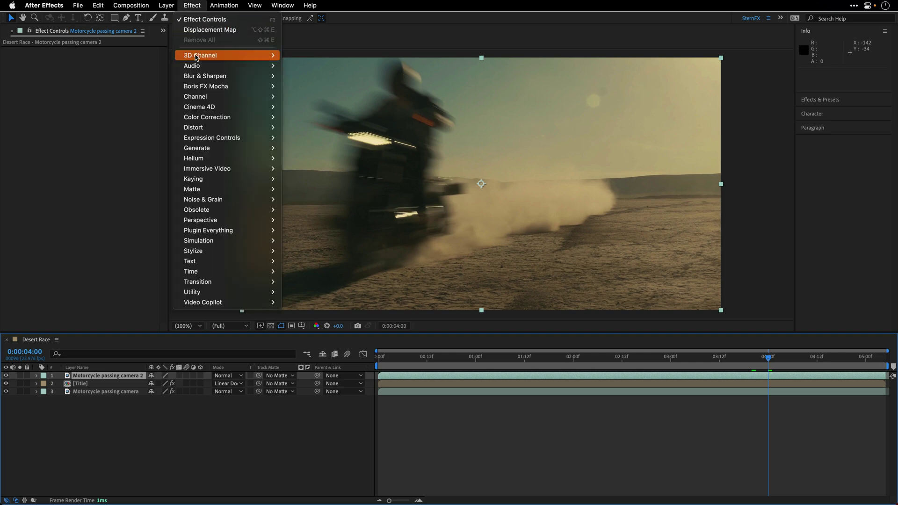
mouse_move(214, 179)
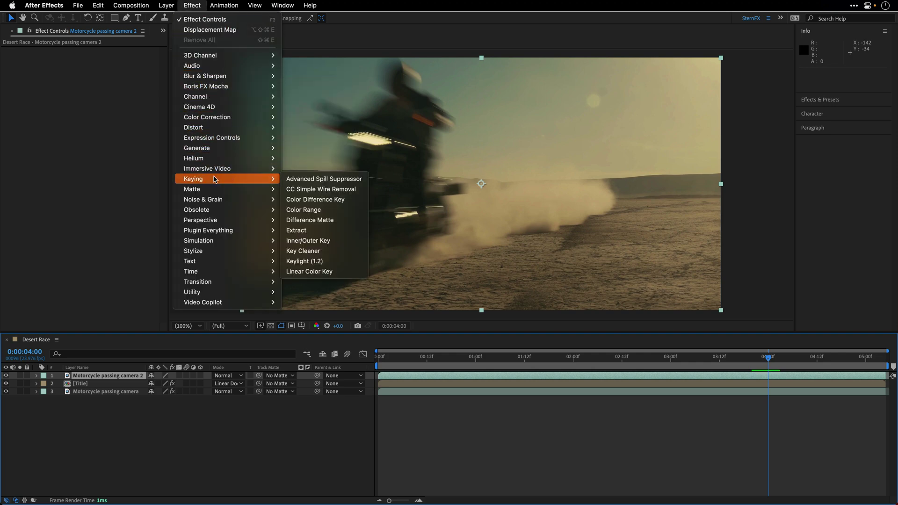
left_click(336, 231)
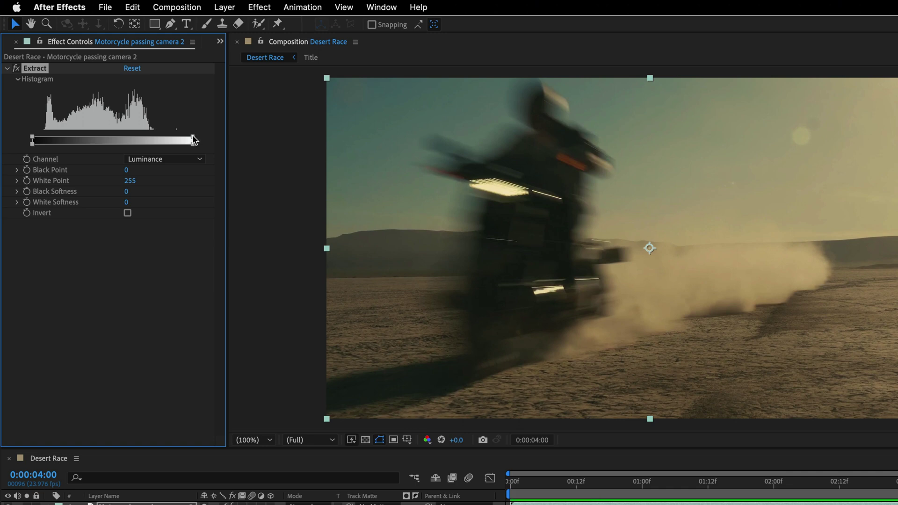
left_click_drag(192, 139, 58, 138)
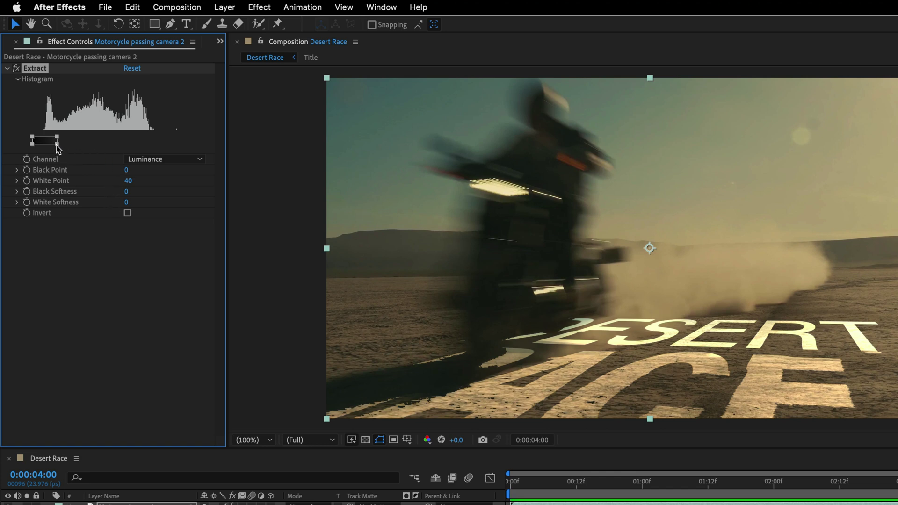
left_click_drag(57, 145, 80, 148)
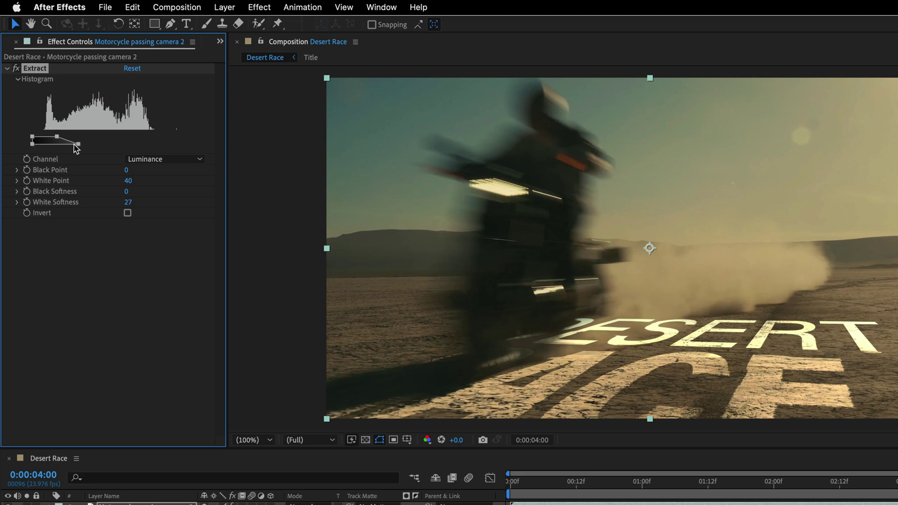
left_click_drag(75, 149, 71, 148)
key("space")
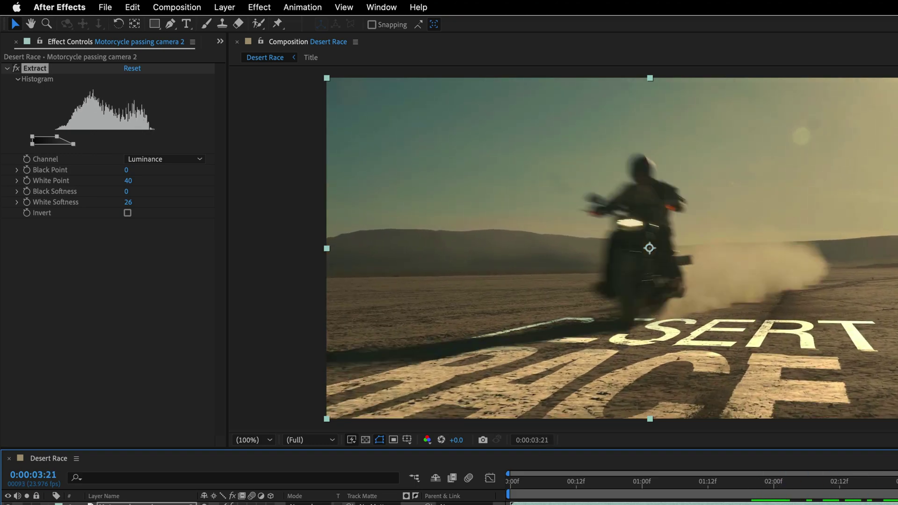
key("space")
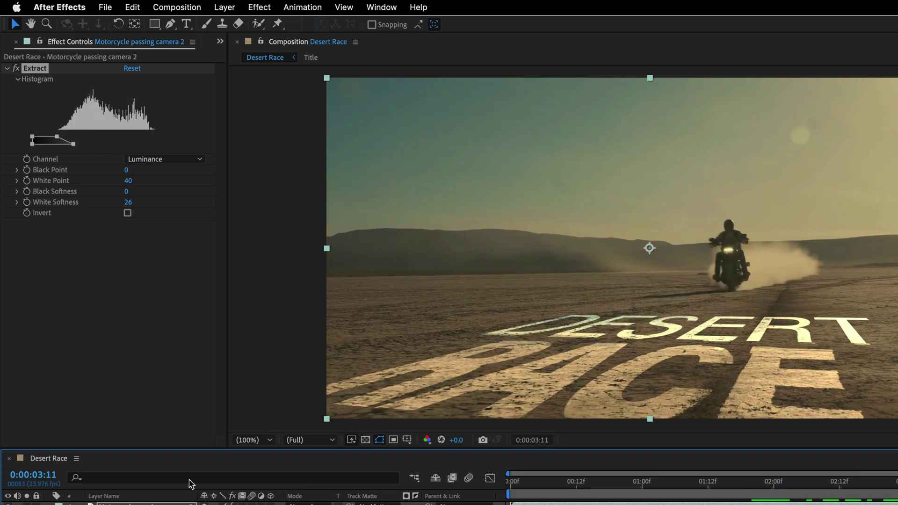
Step: Set the Title's Displacement Map Max Horizontal and Max Vertical Displacement to 10, then preview
key("super+Up")
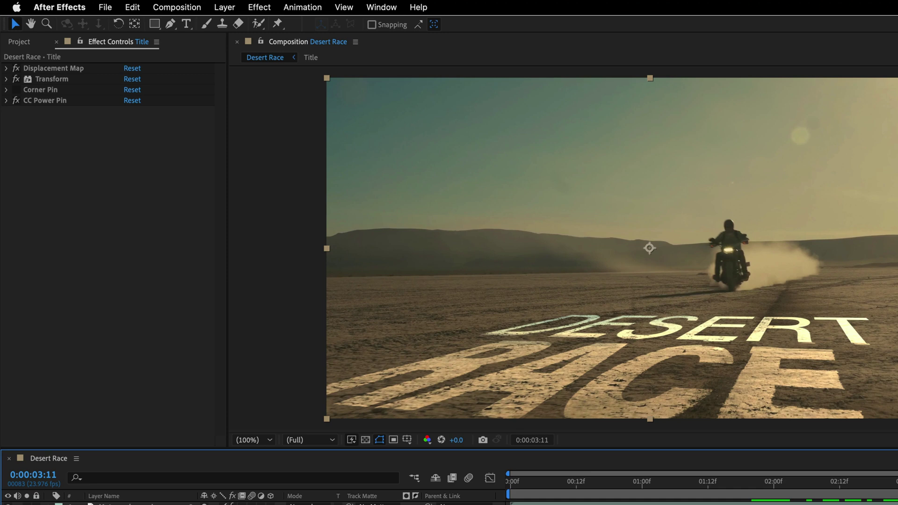
left_click(6, 68)
left_click(132, 101)
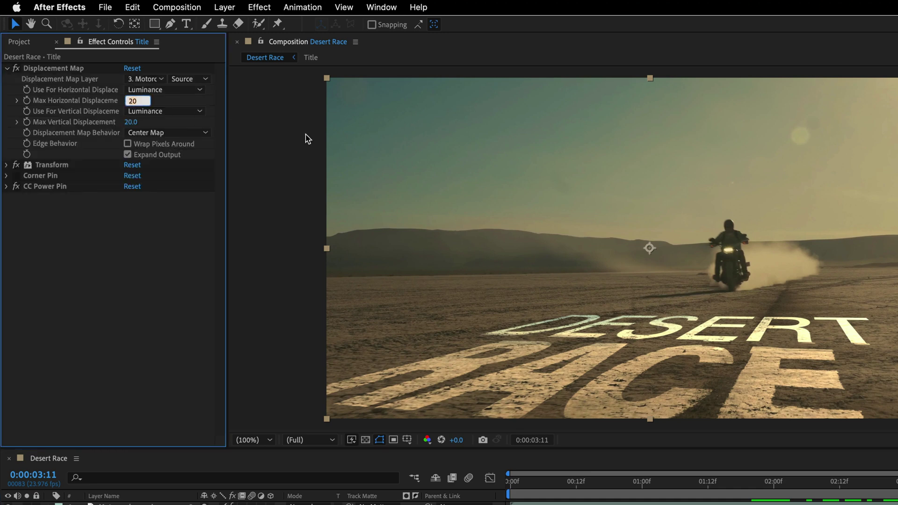
left_click(131, 122)
type("1")
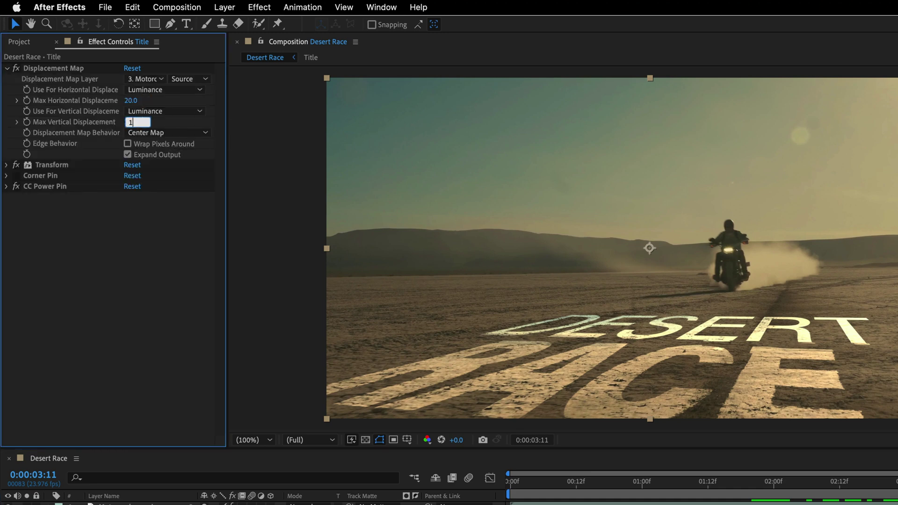
type("0")
key("Return")
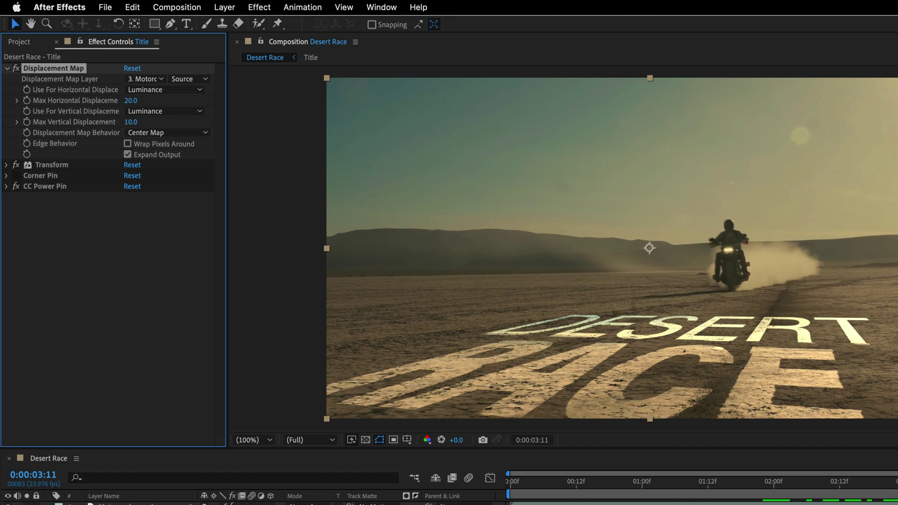
left_click(131, 101)
type("10")
key("Return")
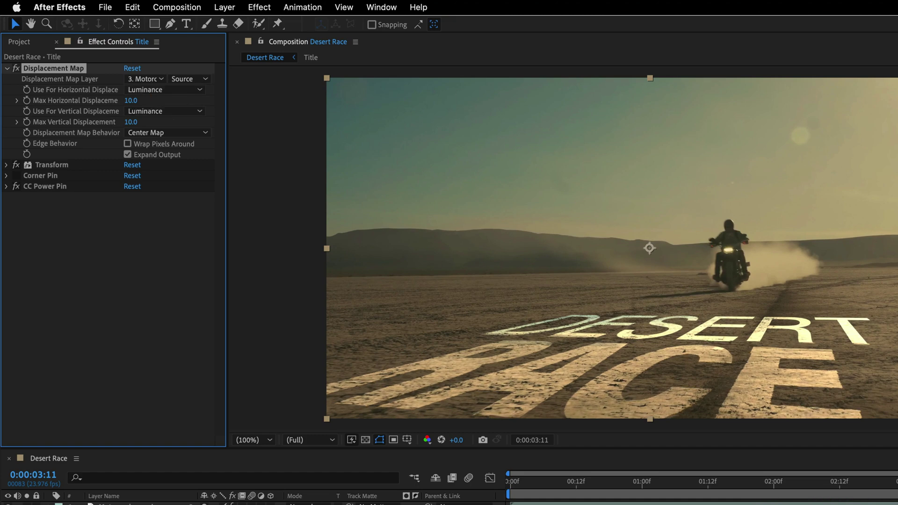
key("space")
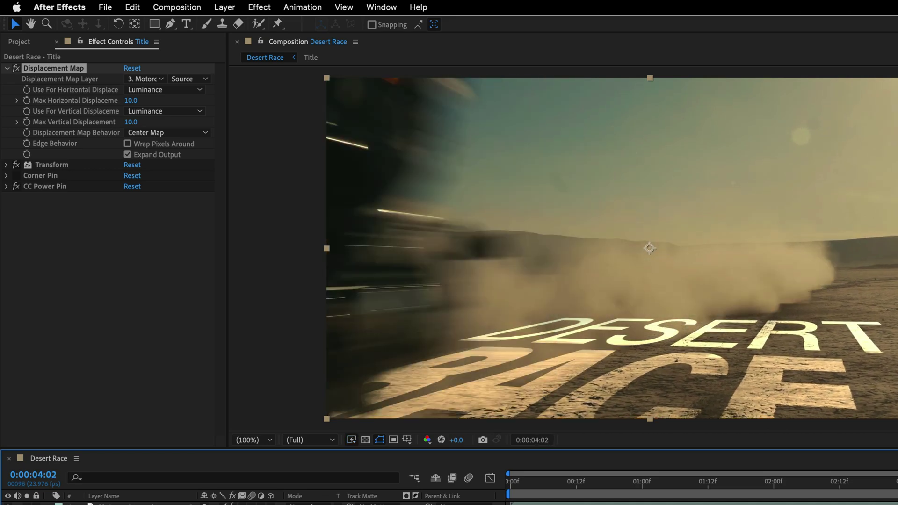
Step: Rename the top Motorcycle passing camera 2 layer to 'Biker'
left_click(7, 70)
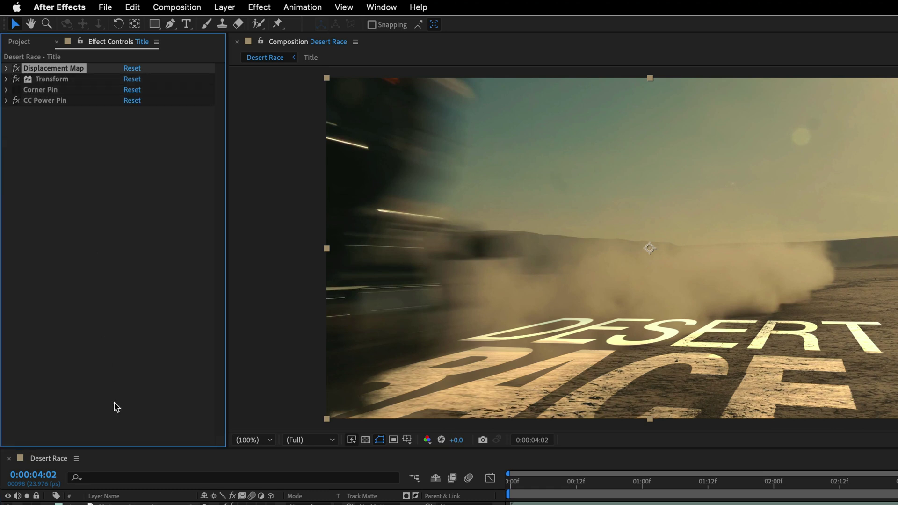
left_click(148, 447)
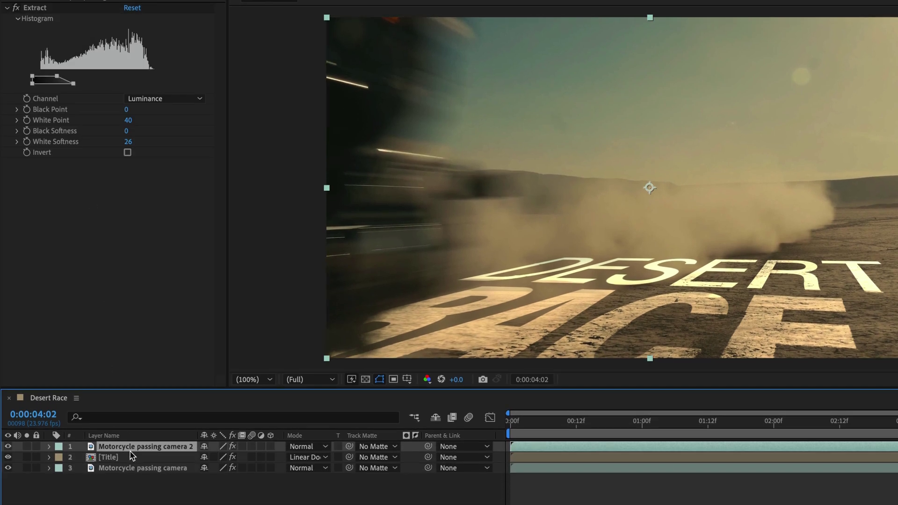
key("Return")
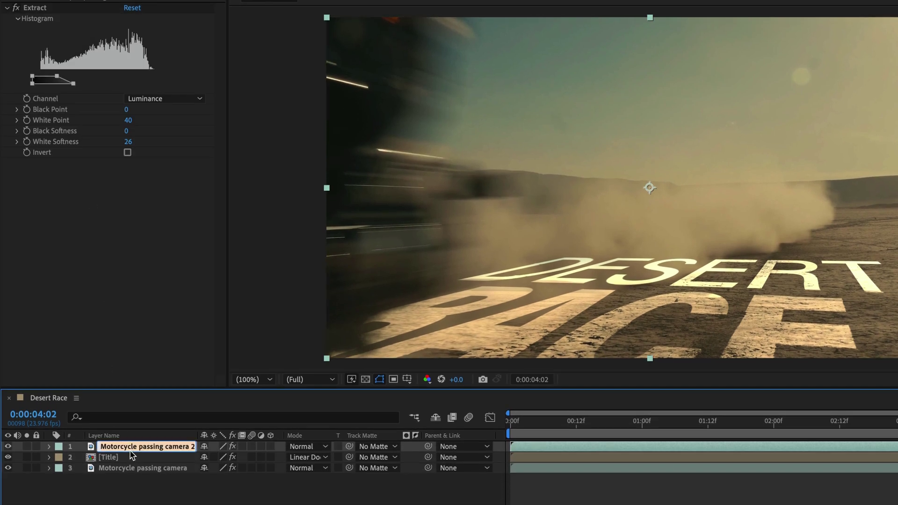
type("Biker")
key("Return")
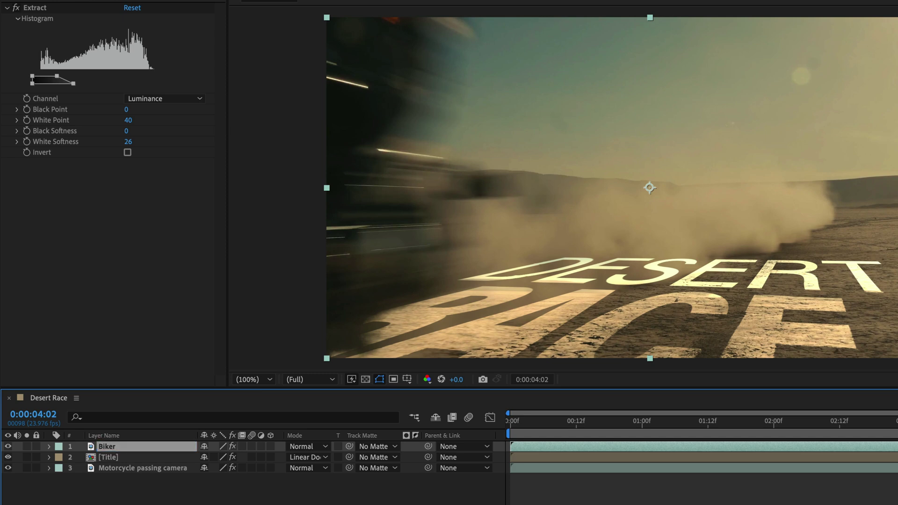
Step: Duplicate the Biker layer and name the copy 'Dust'
key("ctrl+d")
key("Return")
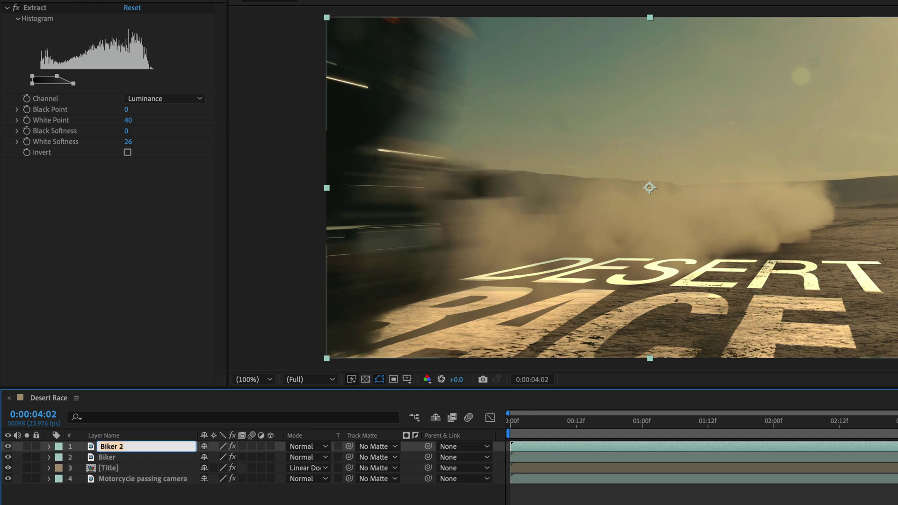
type("Dust")
key("Return")
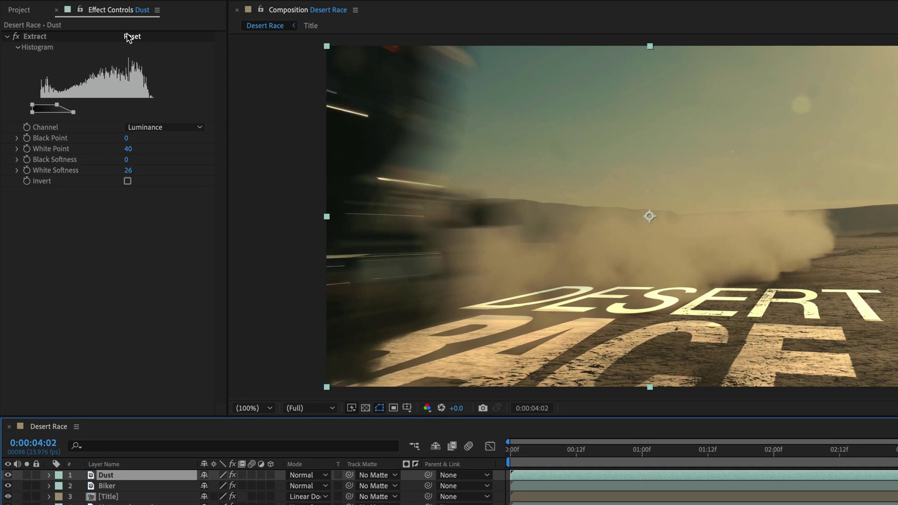
Step: Reset Dust's Extract and raise Black Point with Black Softness 50 to keep only bright dust
left_click(129, 37)
key("Page_Up")
key("Page_Up")
key("Page_Up")
key("Page_Up")
key("Page_Up")
key("Page_Up")
key("Page_Up")
key("Page_Up")
key("Page_Up")
key("Page_Up")
key("Page_Up")
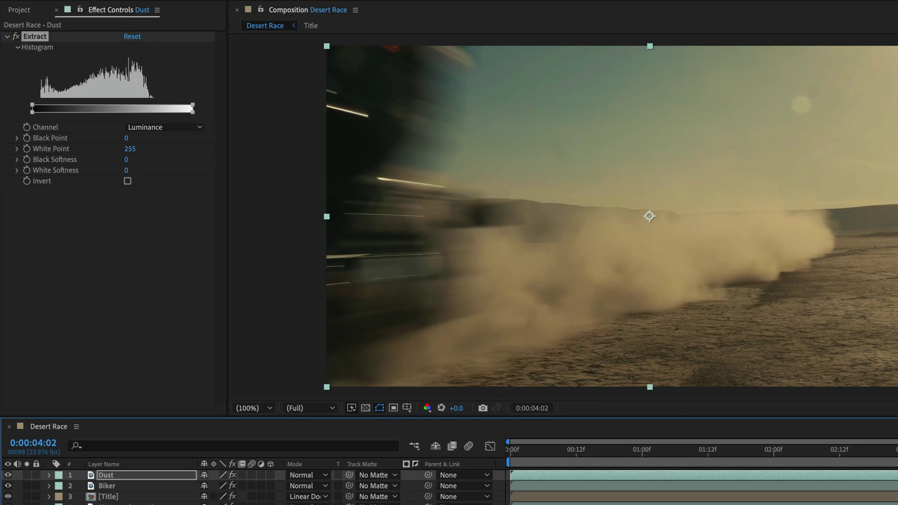
key("space")
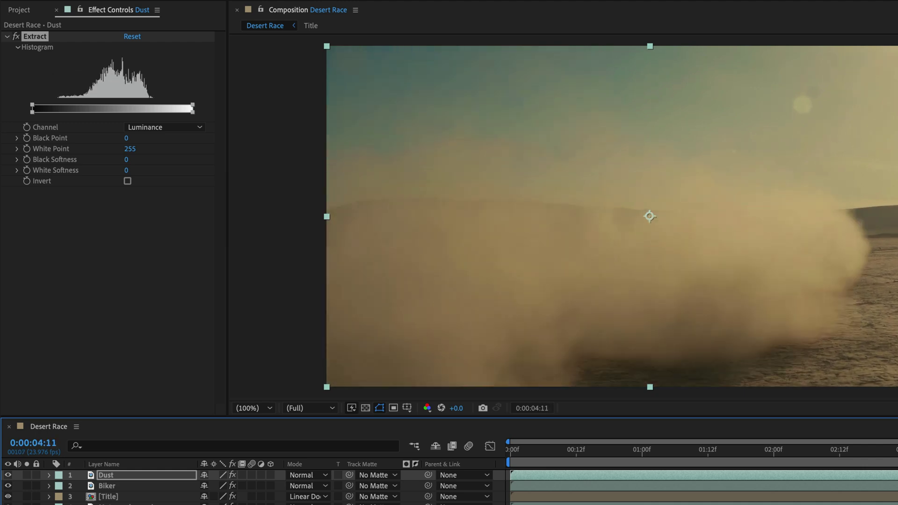
left_click_drag(32, 107, 117, 109)
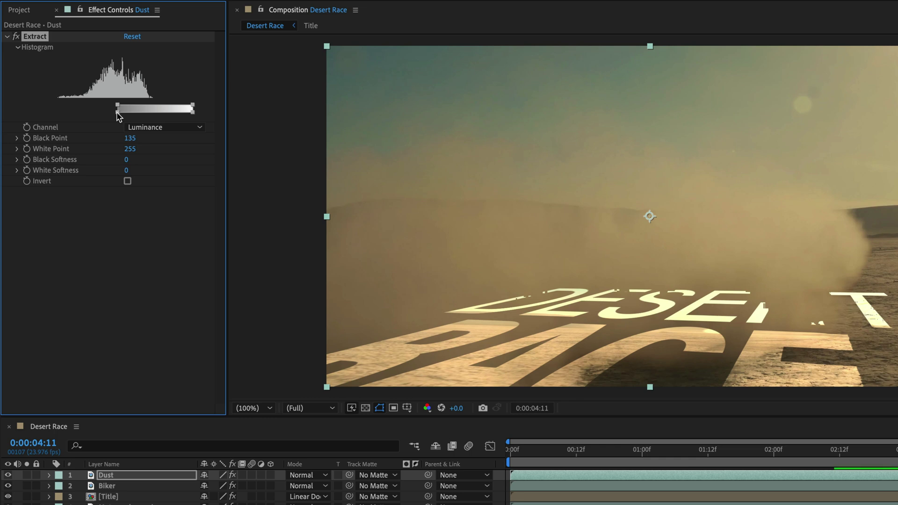
left_click_drag(117, 112, 77, 114)
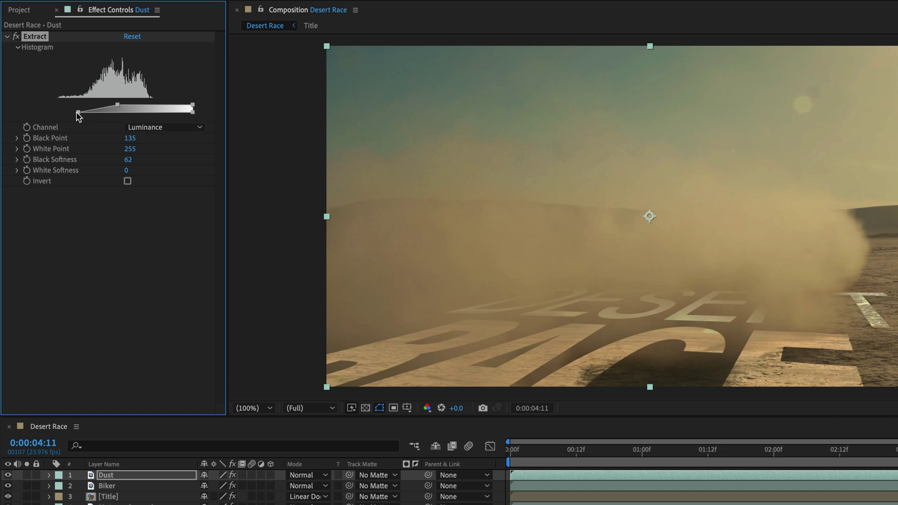
left_click_drag(78, 112, 79, 113)
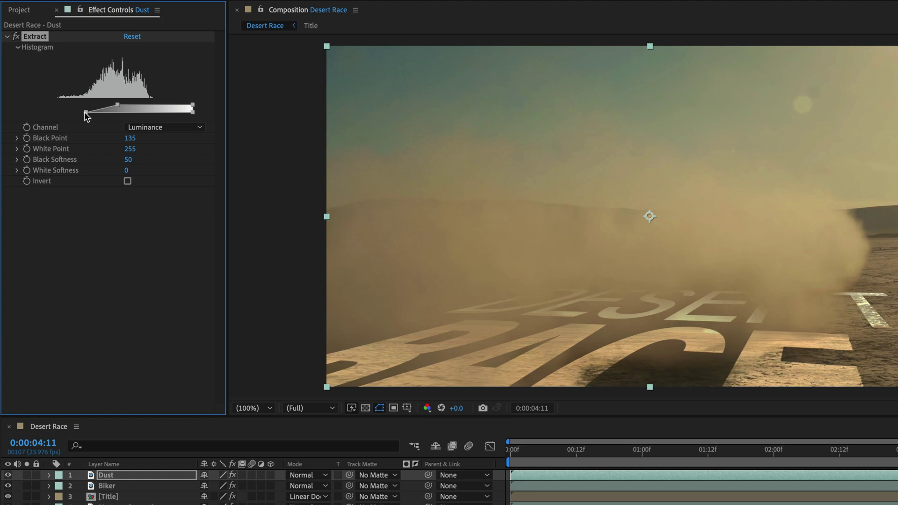
left_click_drag(863, 451, 897, 449)
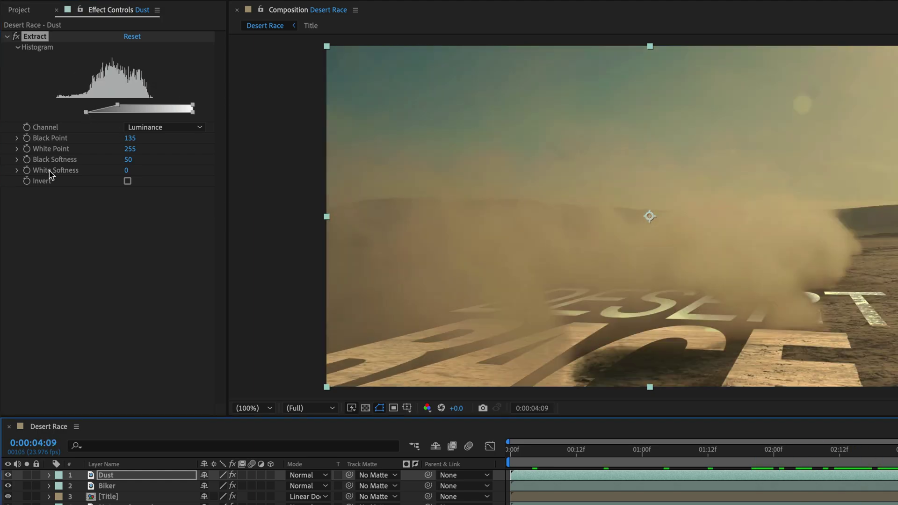
Step: Keyframe Extract's Black Point so it lowers later in the shot
left_click(25, 140)
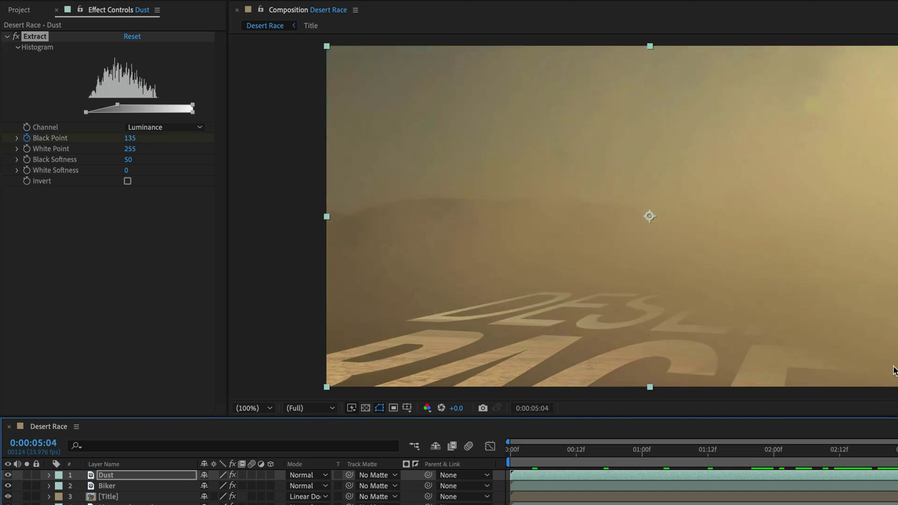
left_click_drag(117, 107, 99, 108)
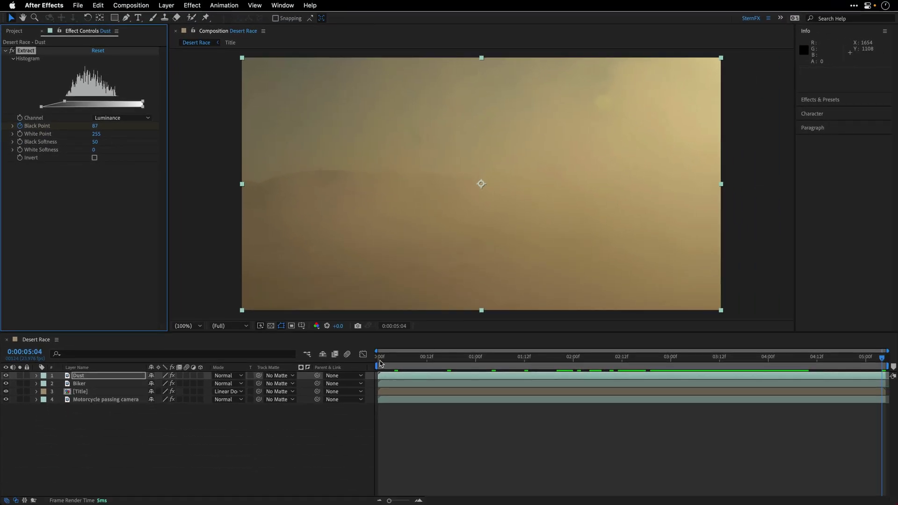
left_click(379, 363)
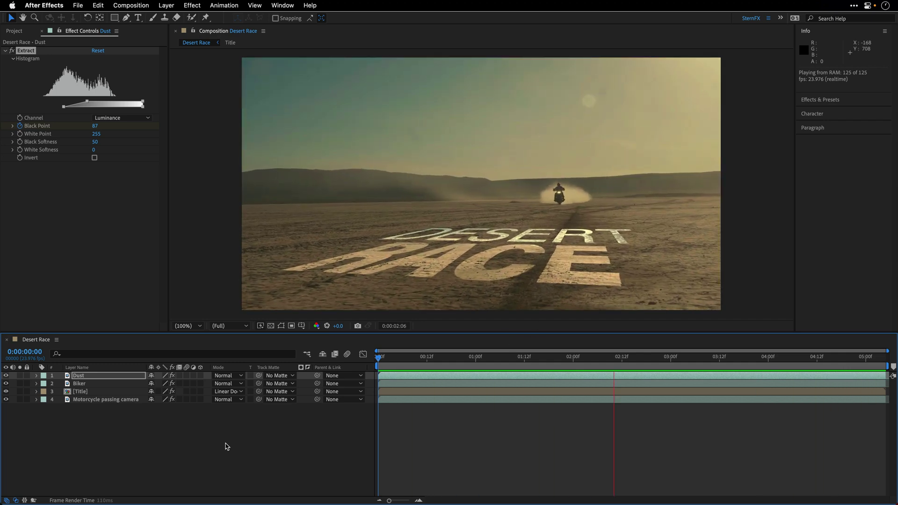
Step: Add a new adjustment layer above all layers
left_click(151, 426)
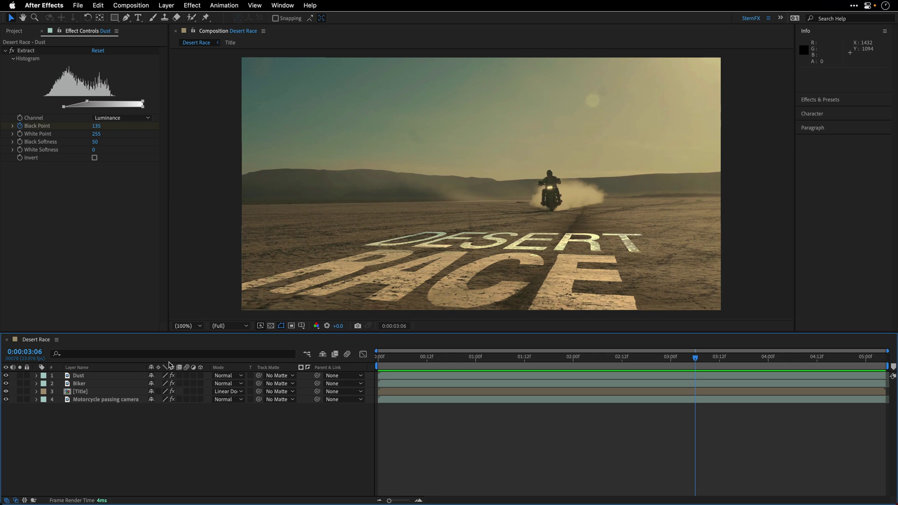
left_click(166, 5)
mouse_move(176, 19)
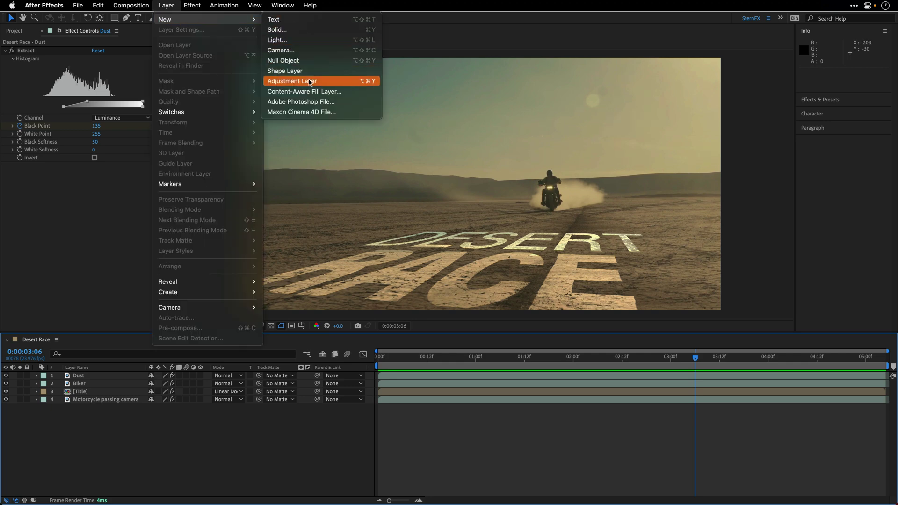
left_click(310, 81)
Step: Apply Lumetri Color with the CineSpace2383sRGB6bit look at Intensity 50
left_click(192, 5)
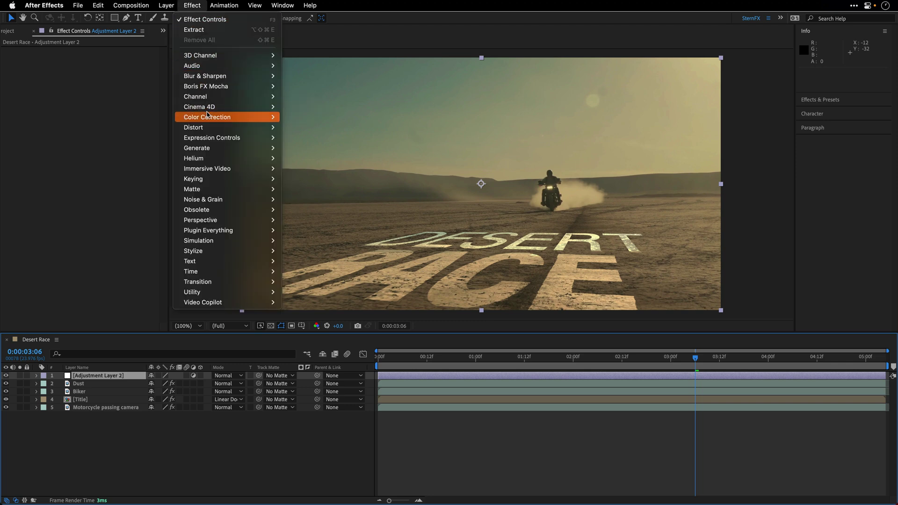
mouse_move(220, 117)
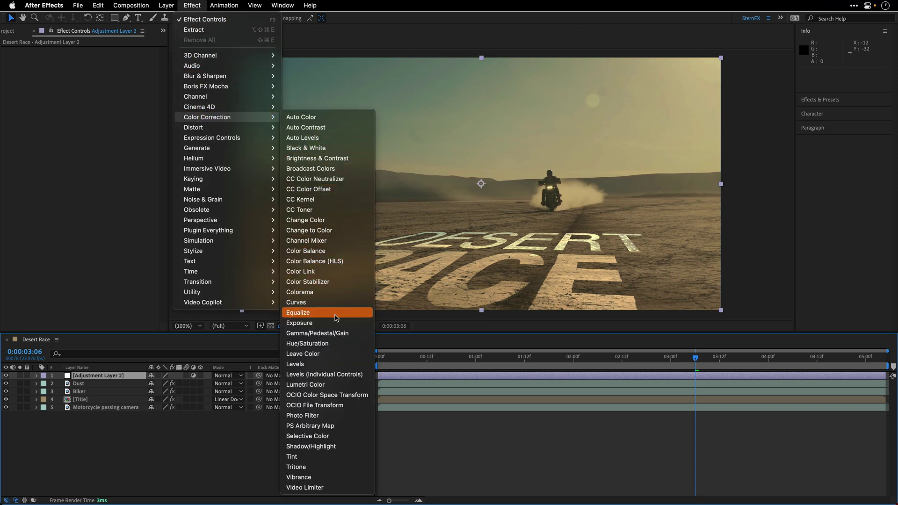
left_click(305, 384)
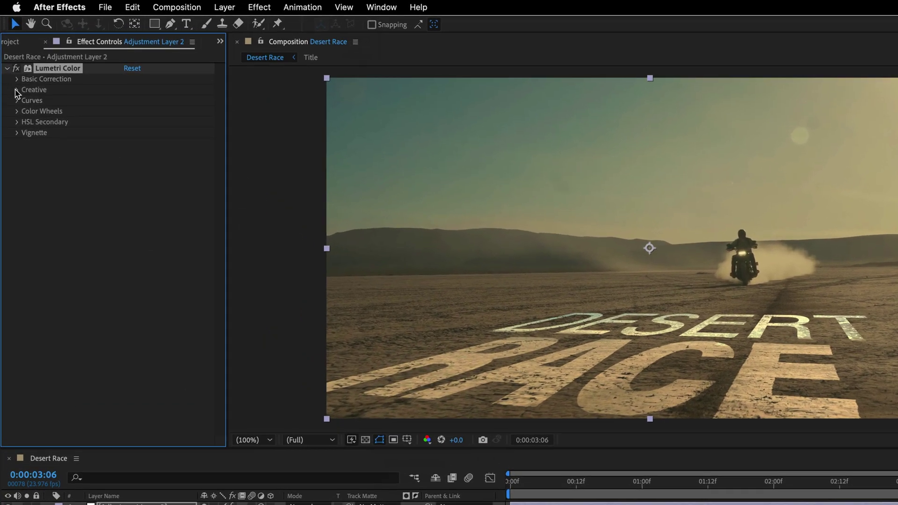
left_click(16, 90)
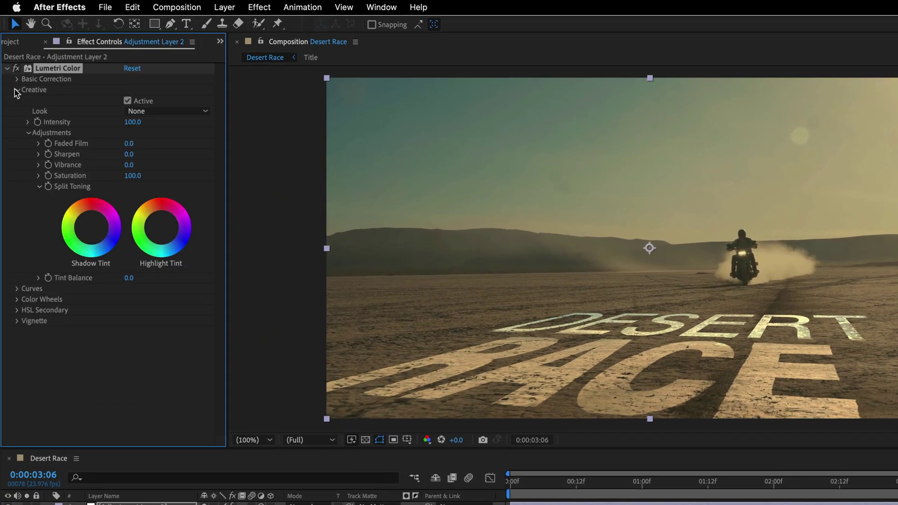
left_click(168, 112)
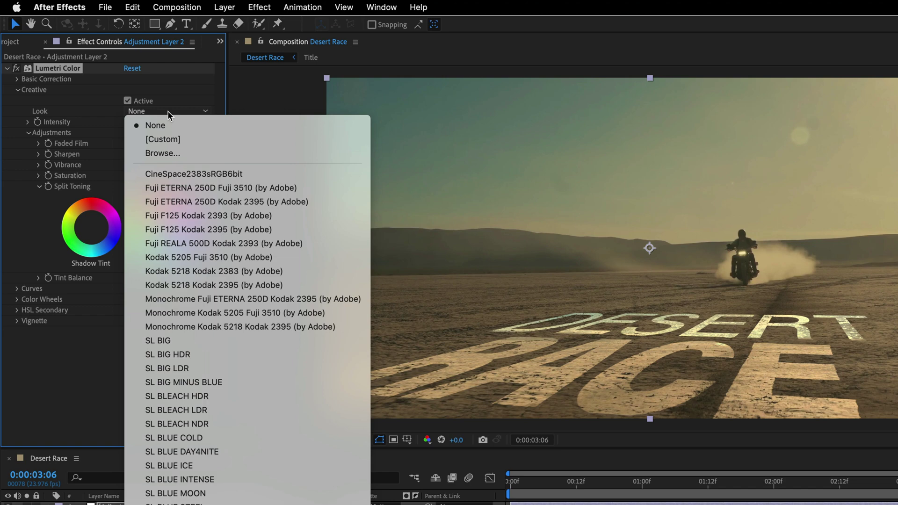
left_click(176, 176)
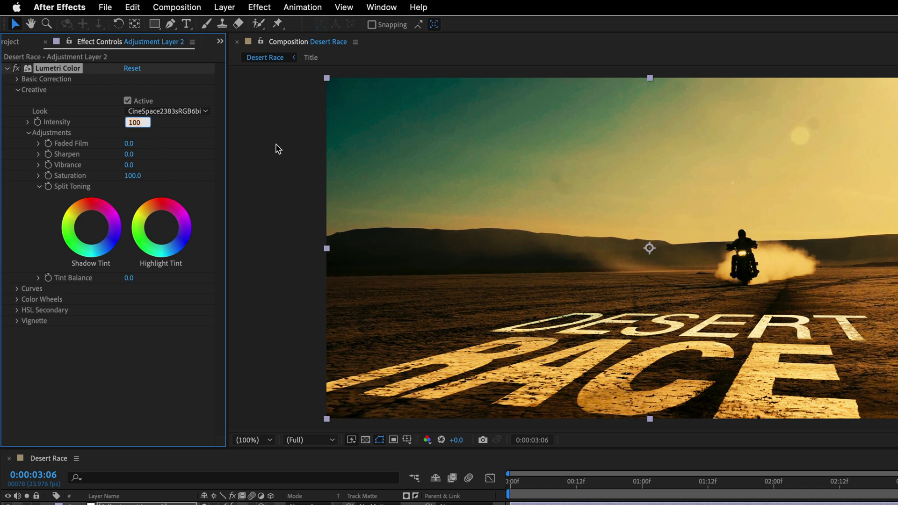
type("50")
key("Return")
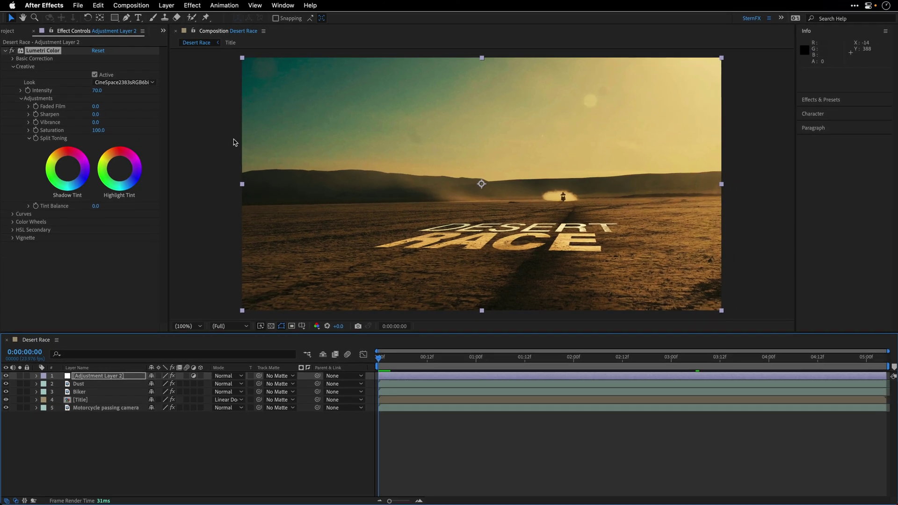
Step: Maximize the Composition panel and play the graded DESERT RACE shot
key("grave")
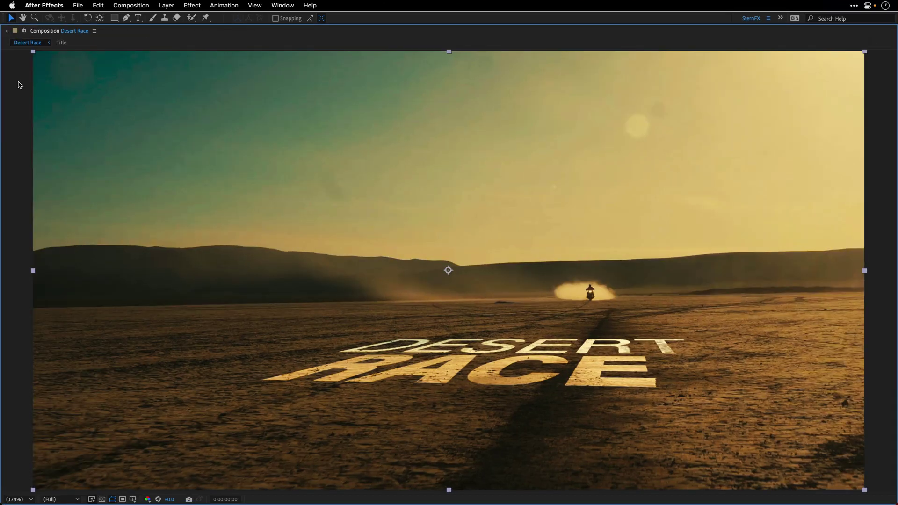
key("space")
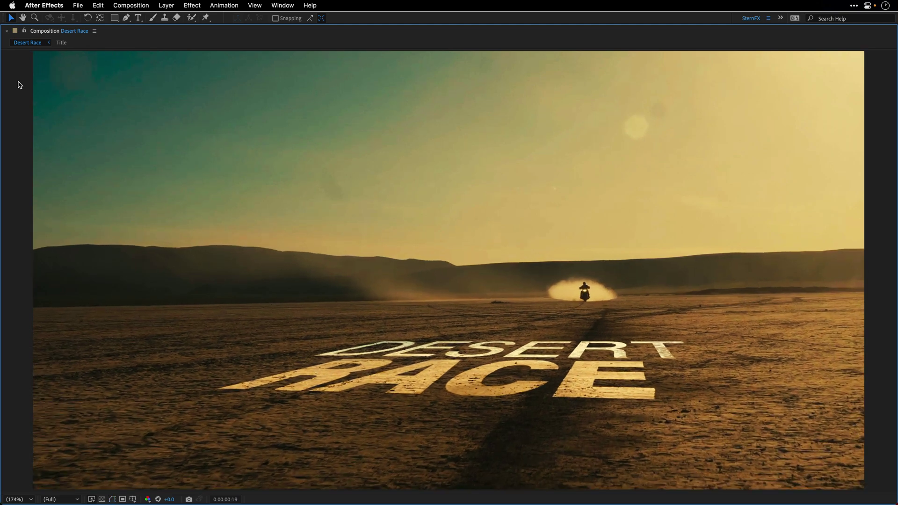